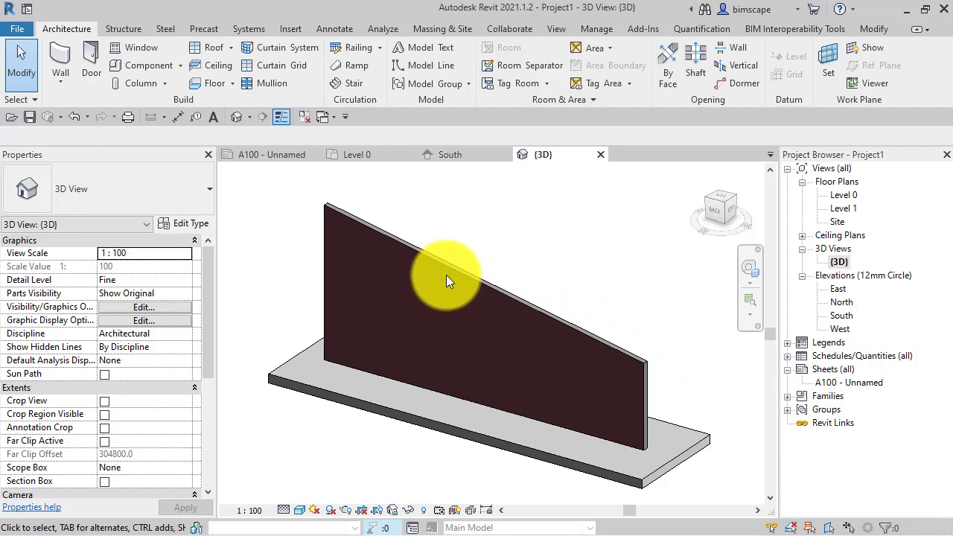
Orbit the 3D view around the sloped wall using the navigation wheel.
left_click(748, 276)
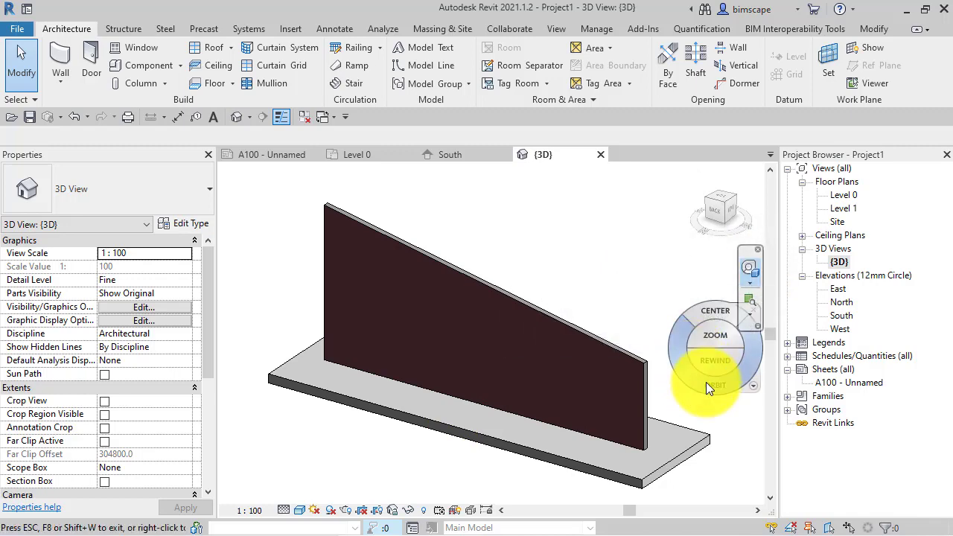
mouse_move(705, 382)
left_mouse_down()
mouse_move(560, 404)
mouse_move(495, 363)
mouse_move(553, 387)
mouse_move(604, 393)
mouse_move(687, 376)
mouse_move(678, 395)
left_mouse_up()
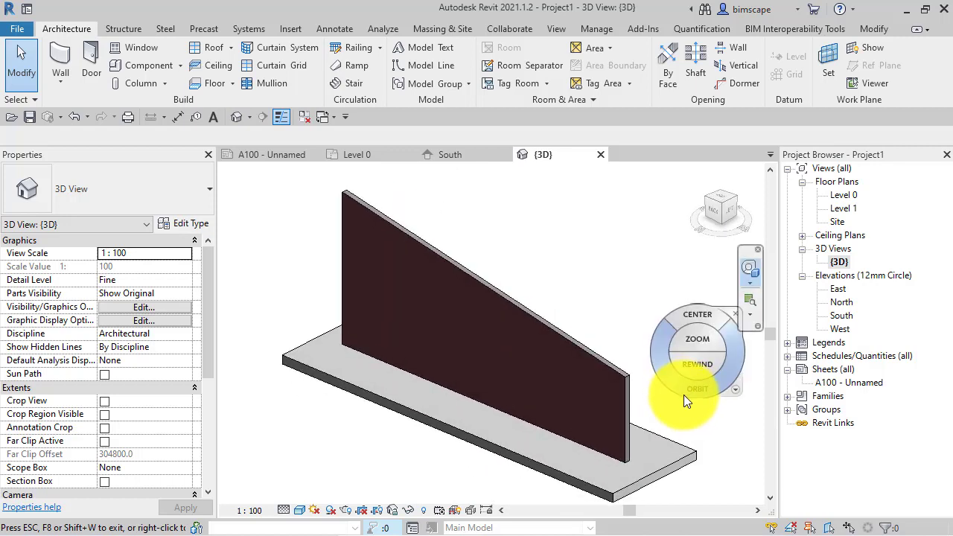
key("Escape")
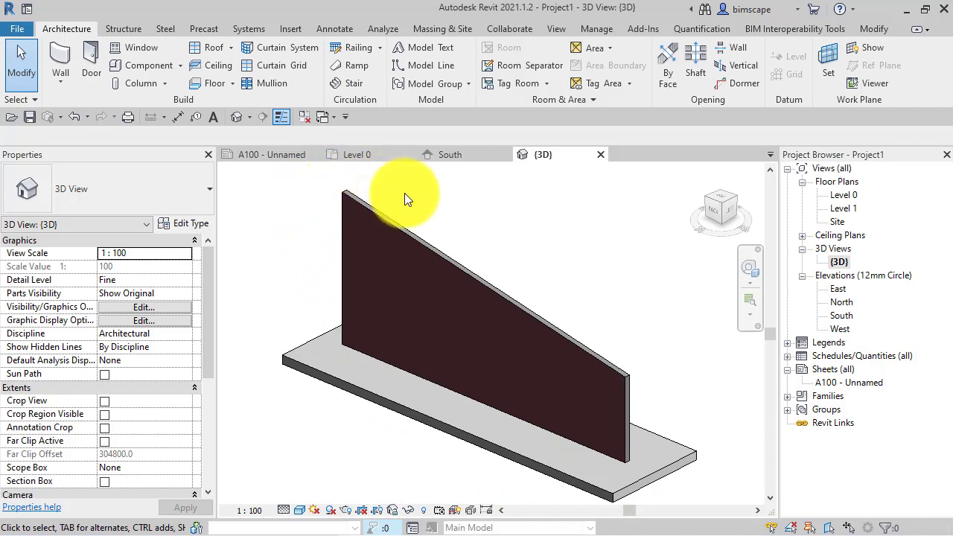
Open the wall's profile sketch in the South elevation and finish it unchanged.
left_click(400, 218)
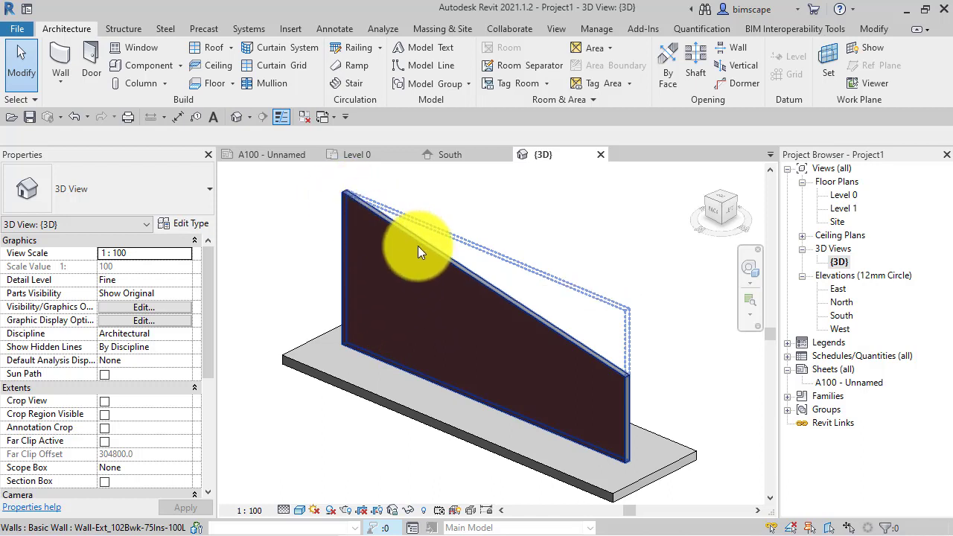
double_click(840, 315)
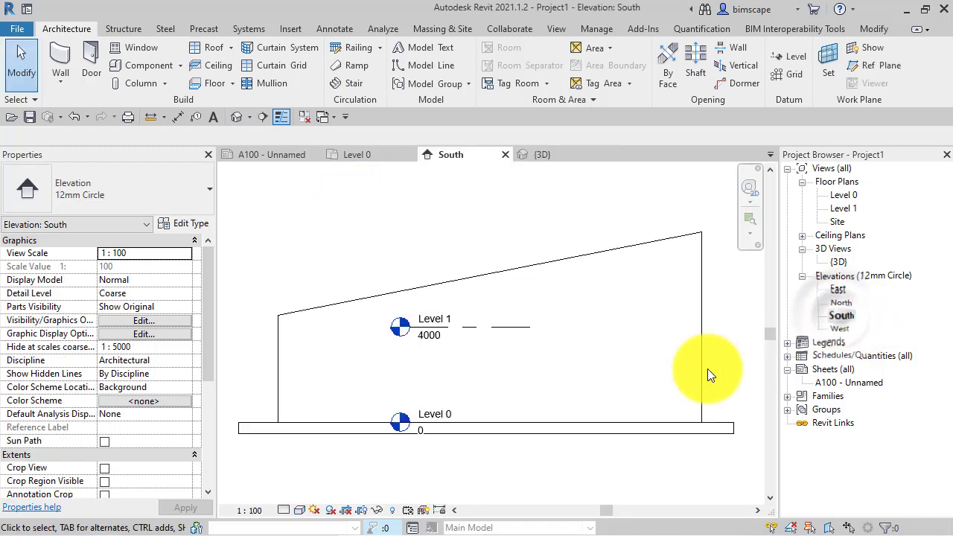
left_click(497, 272)
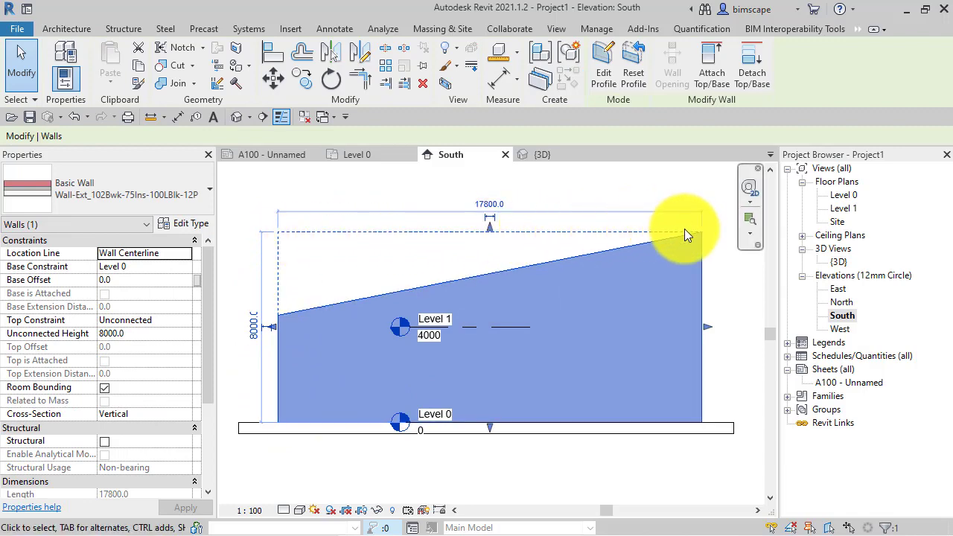
left_click(601, 60)
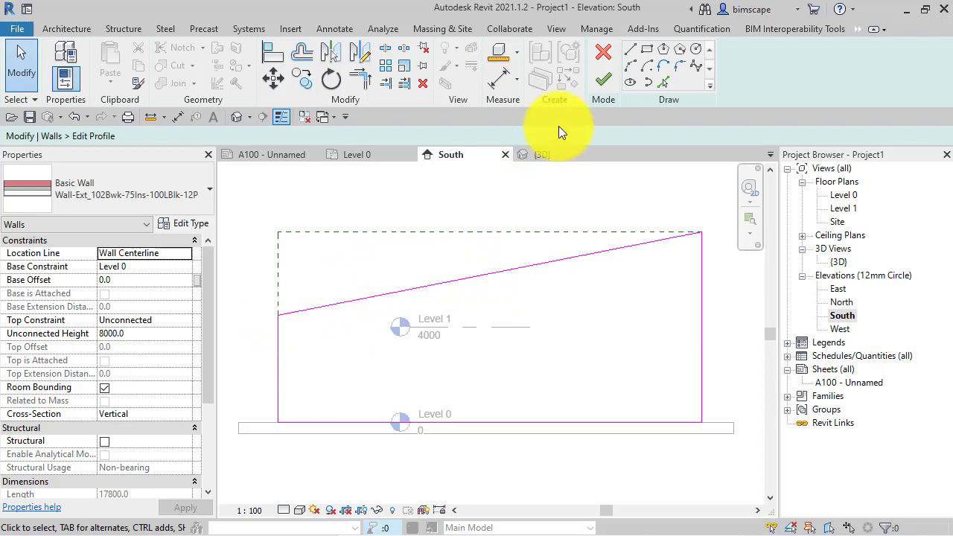
left_click(603, 79)
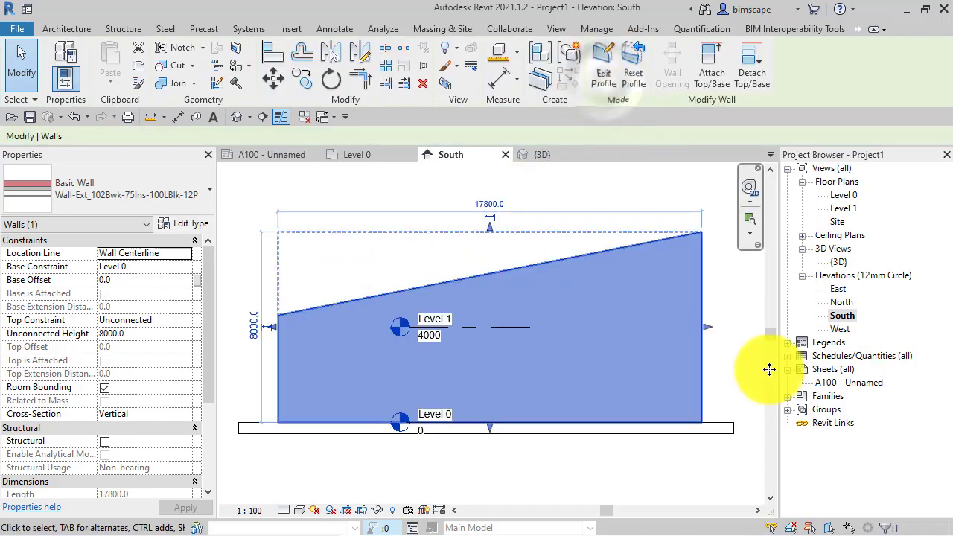
Back in the 3D view, check the Component list, then show the Roof list with Roof: Fascia.
double_click(839, 262)
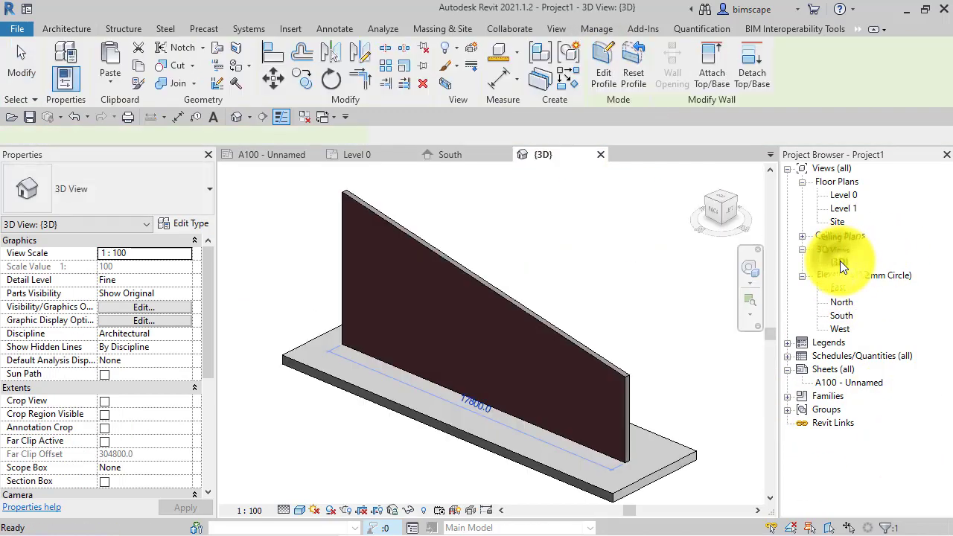
left_click(679, 322)
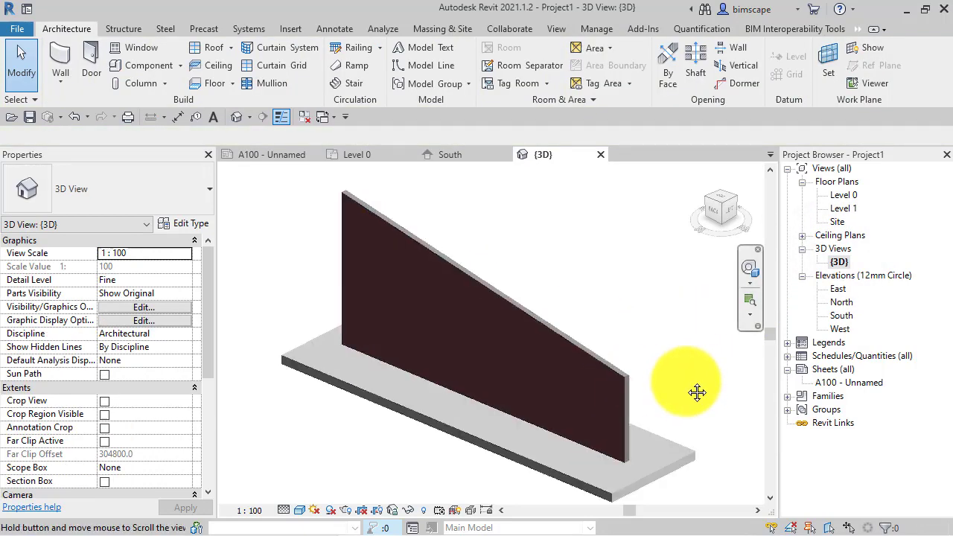
middle_click_drag(696, 393, 676, 388)
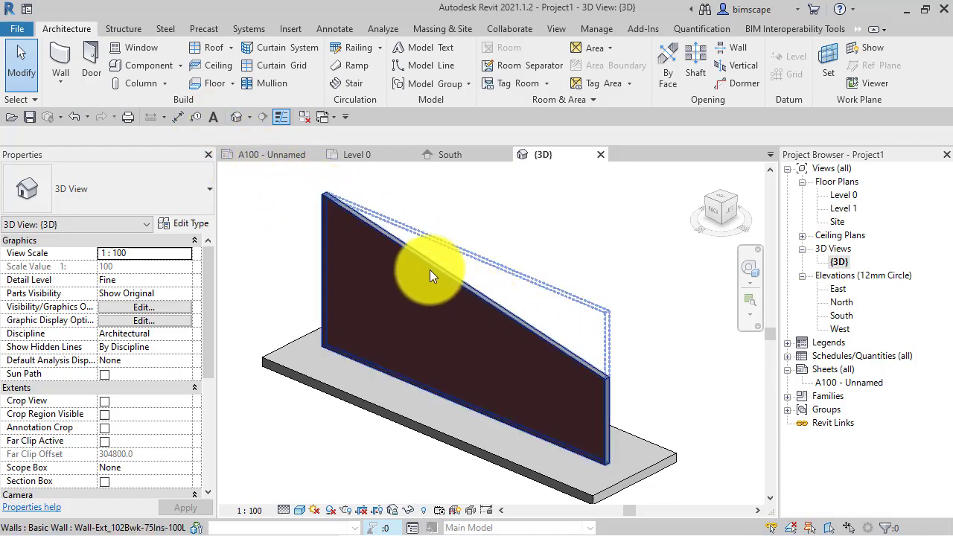
left_click(180, 65)
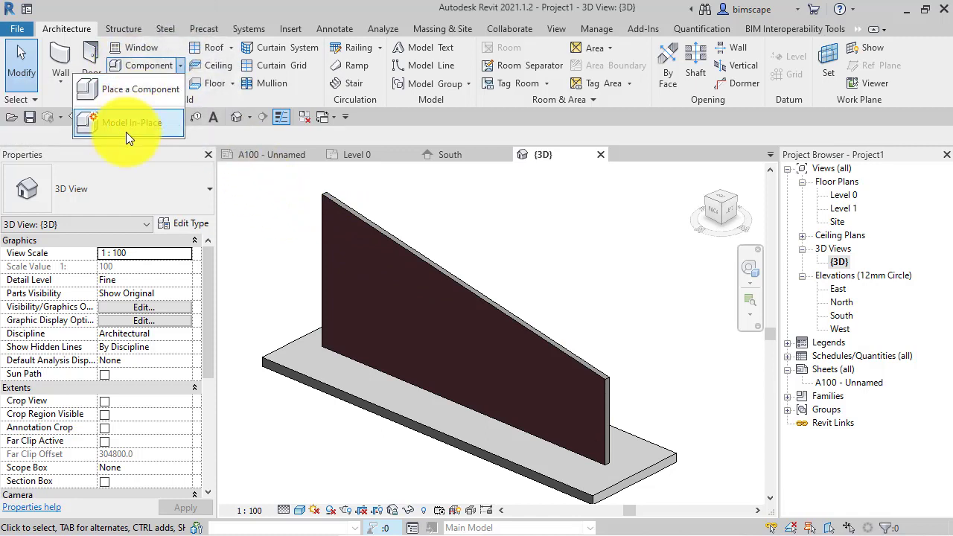
left_click(262, 193)
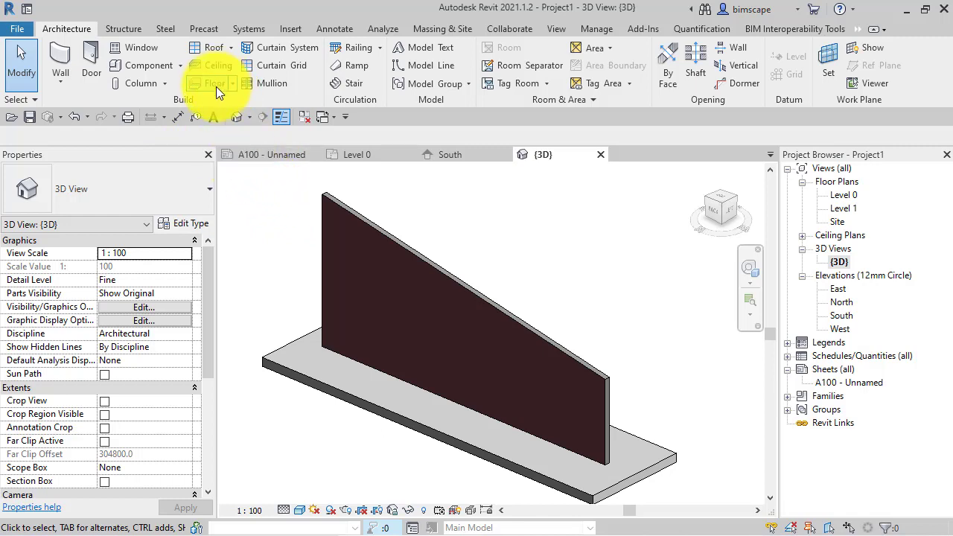
left_click(230, 47)
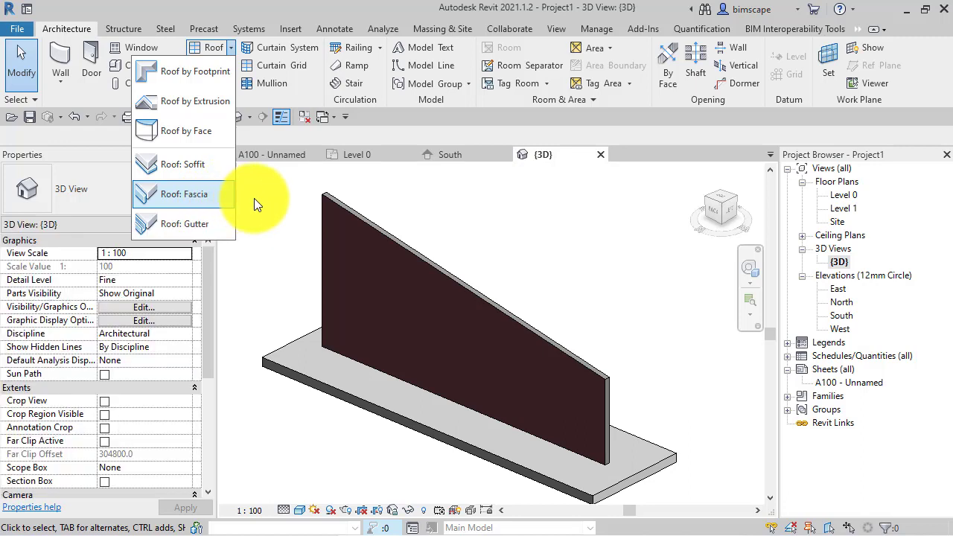
left_click(292, 196)
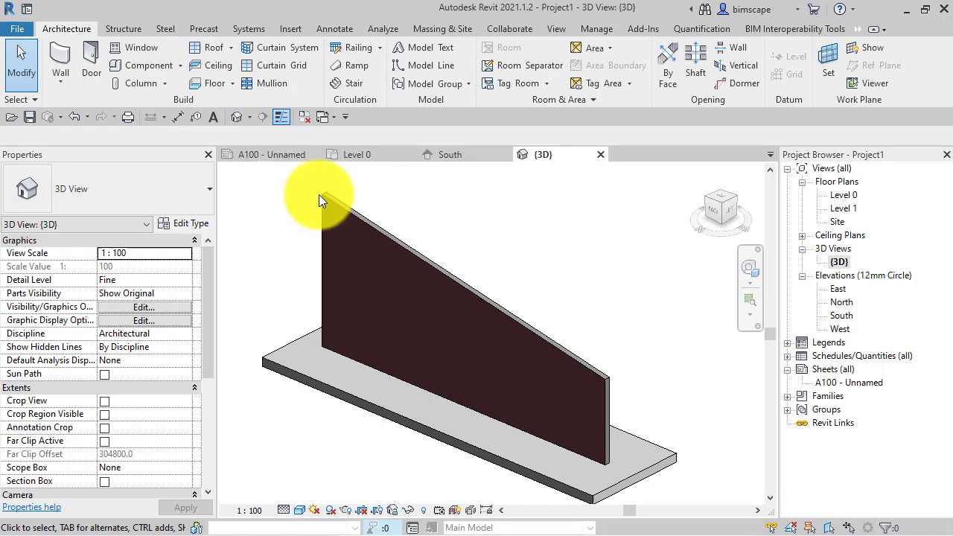
left_click_drag(318, 195, 517, 330)
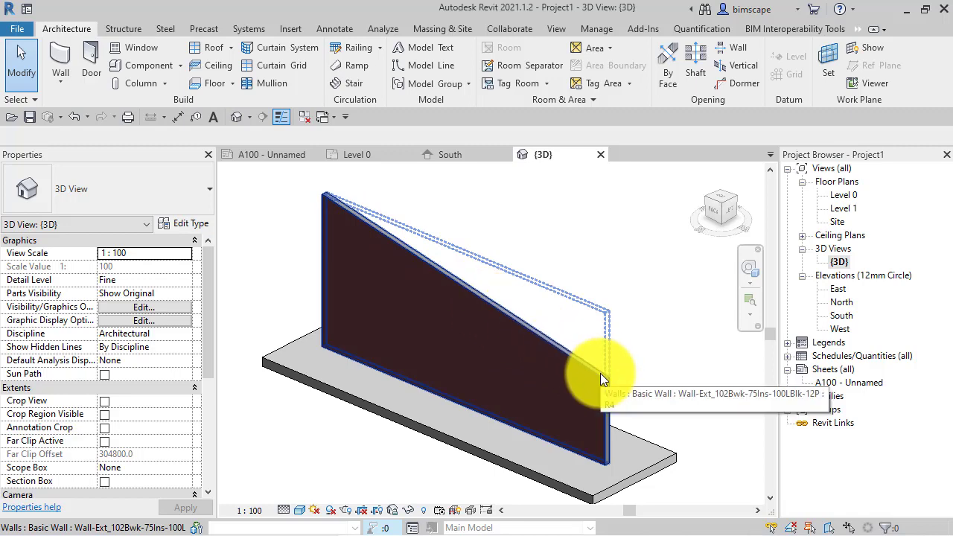
Set the sloped wall's face as the current work plane using Pick a plane.
left_click(829, 60)
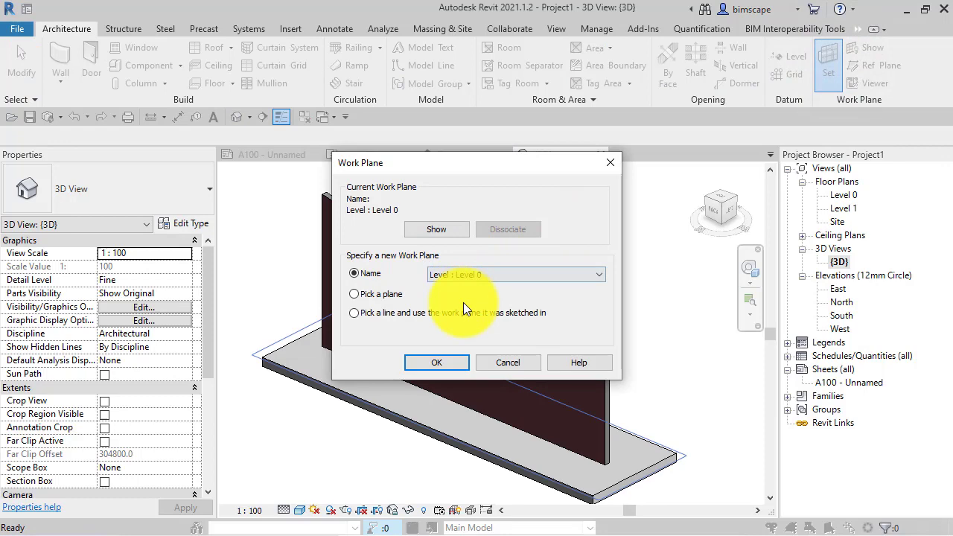
left_click(354, 294)
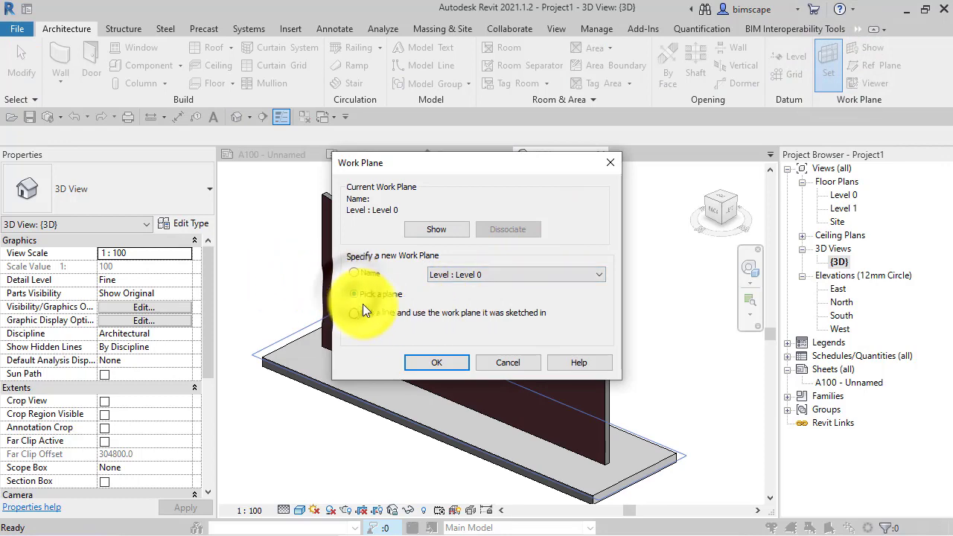
left_click(426, 362)
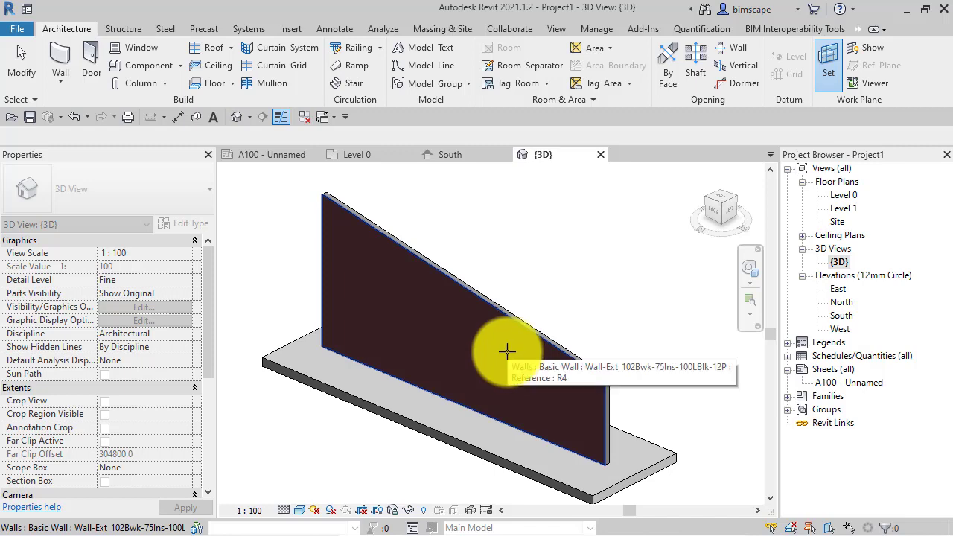
left_click(507, 351)
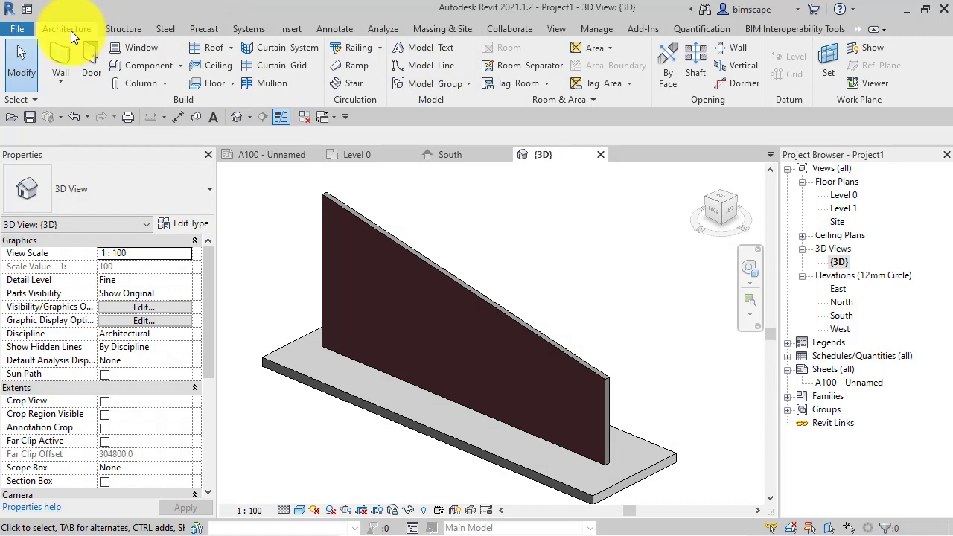
Draw a model line from the wall's low top end up to its top-left corner.
left_click(432, 65)
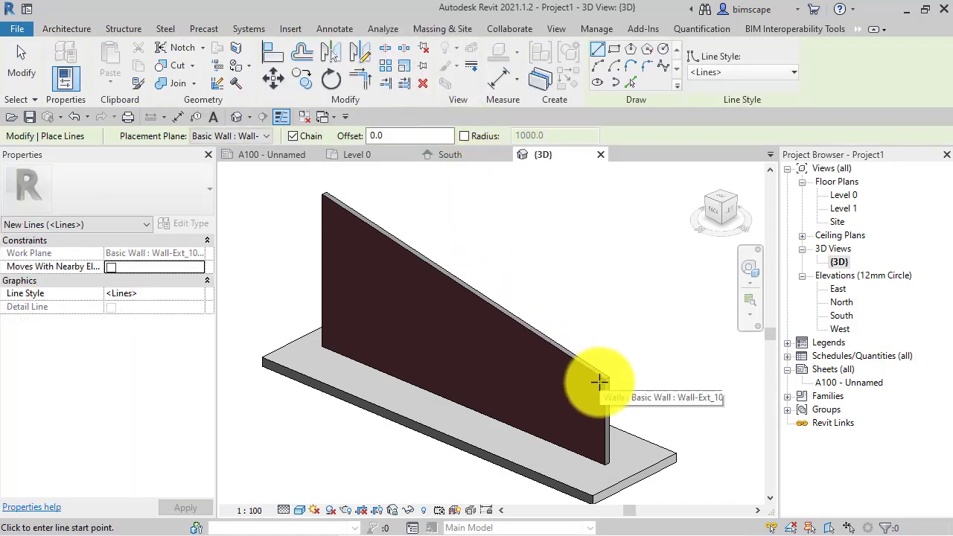
left_click(604, 381)
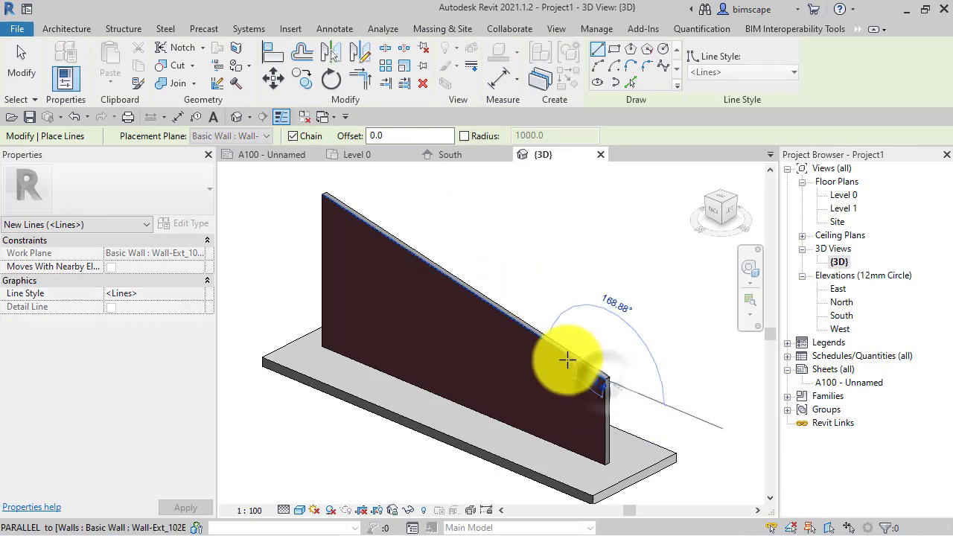
left_click(322, 195)
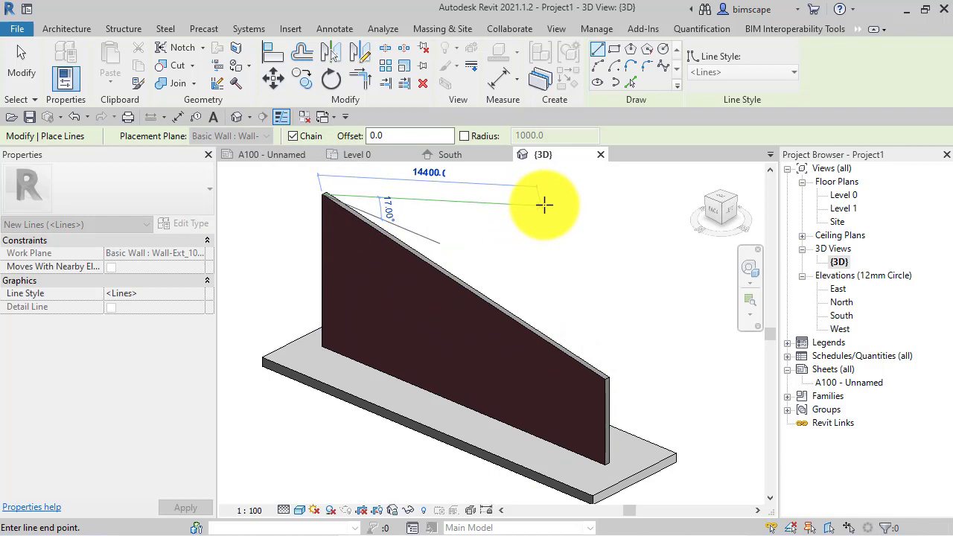
key("Escape")
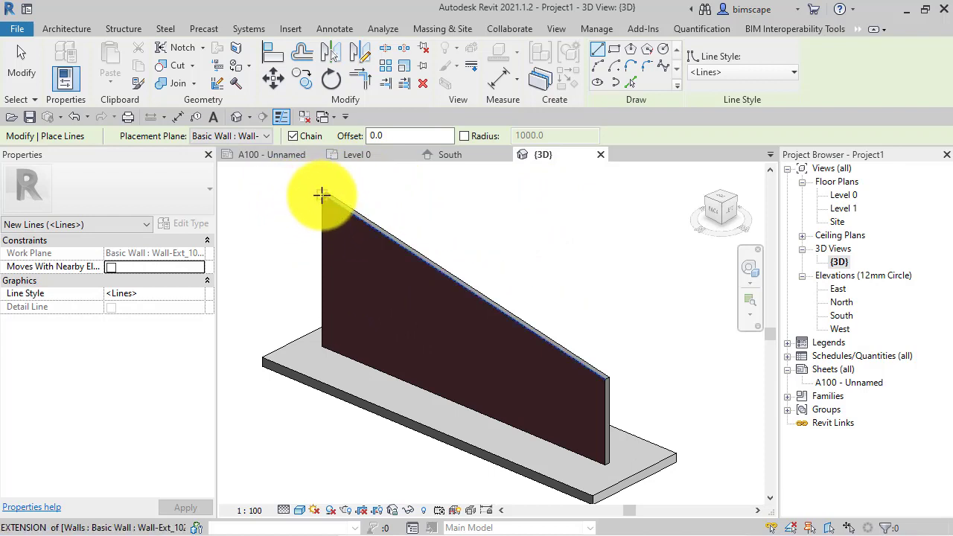
left_click(321, 195)
key("Escape")
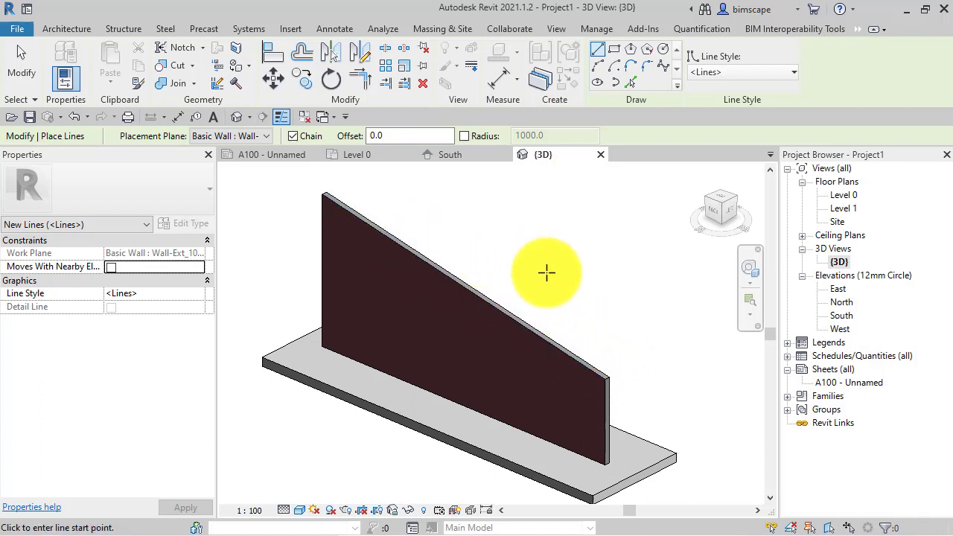
Create a new family from the Metric Profile-Hosted.rft template.
left_click(11, 28)
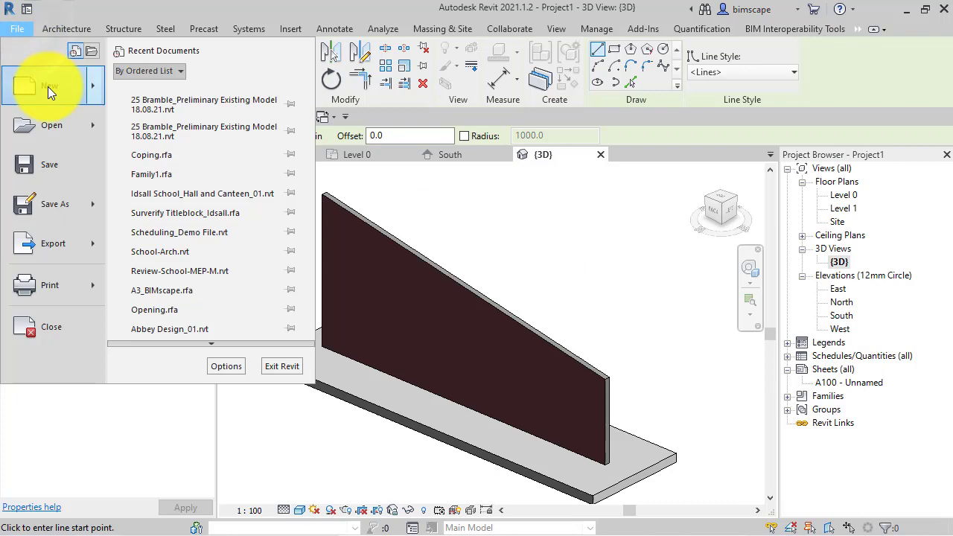
mouse_move(95, 88)
key("Escape")
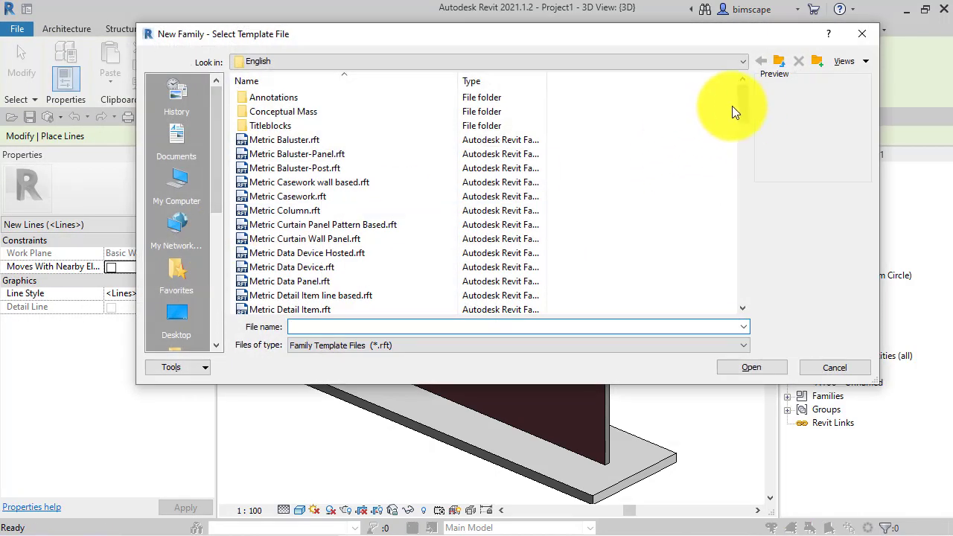
left_click_drag(744, 109, 747, 226)
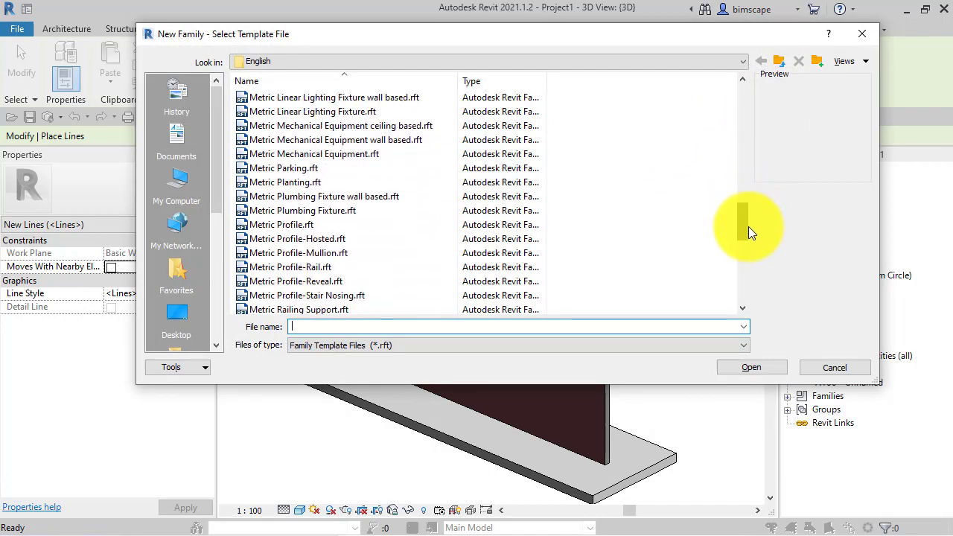
left_click(307, 239)
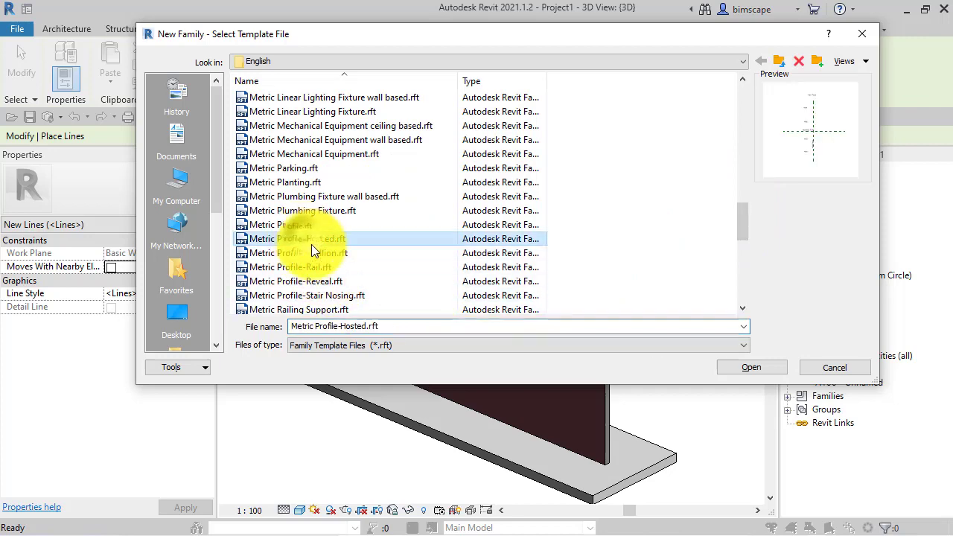
left_click(758, 369)
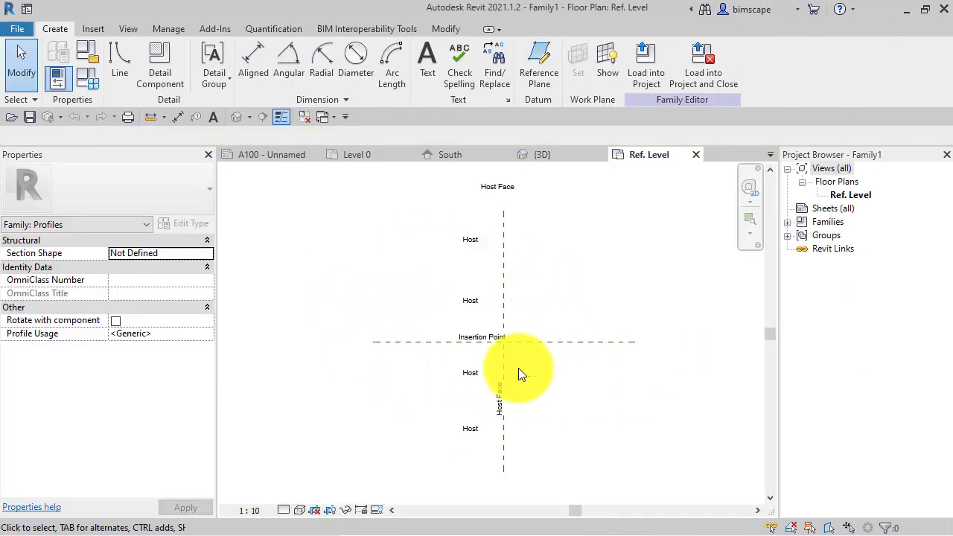
scroll(525, 360, "up", 4)
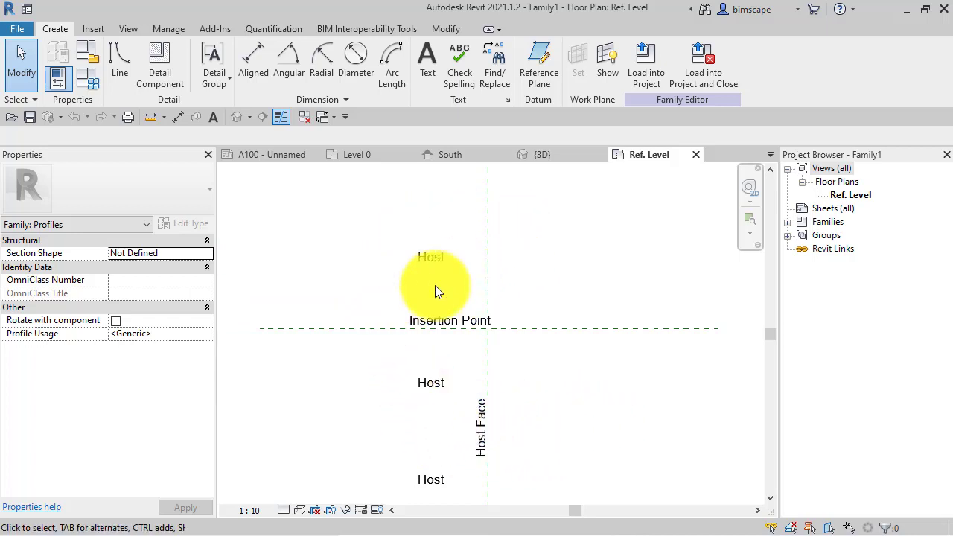
scroll(458, 342, "up", 1)
middle_click_drag(471, 348, 490, 340)
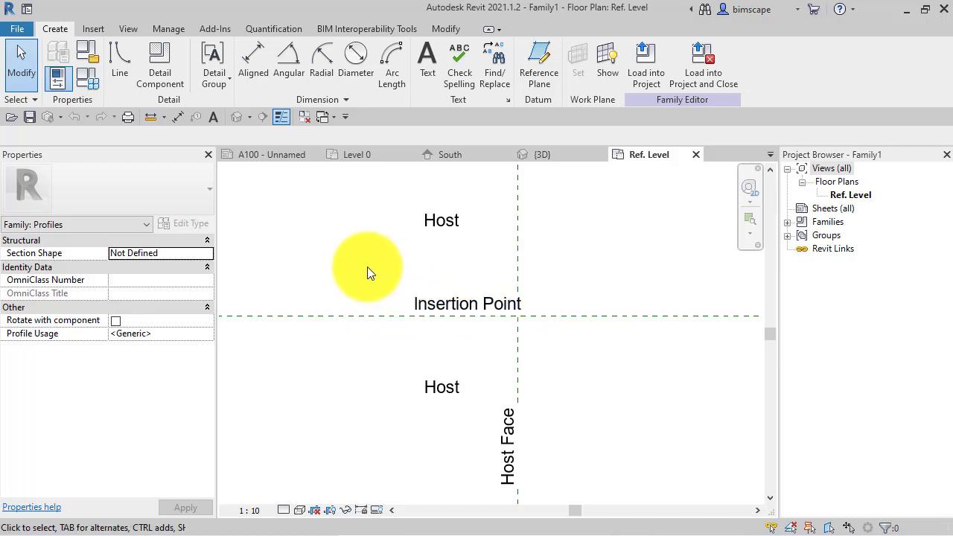
From the insertion point, sketch a 260 bottom edge, short left edge and peaked sloped top.
left_click(117, 57)
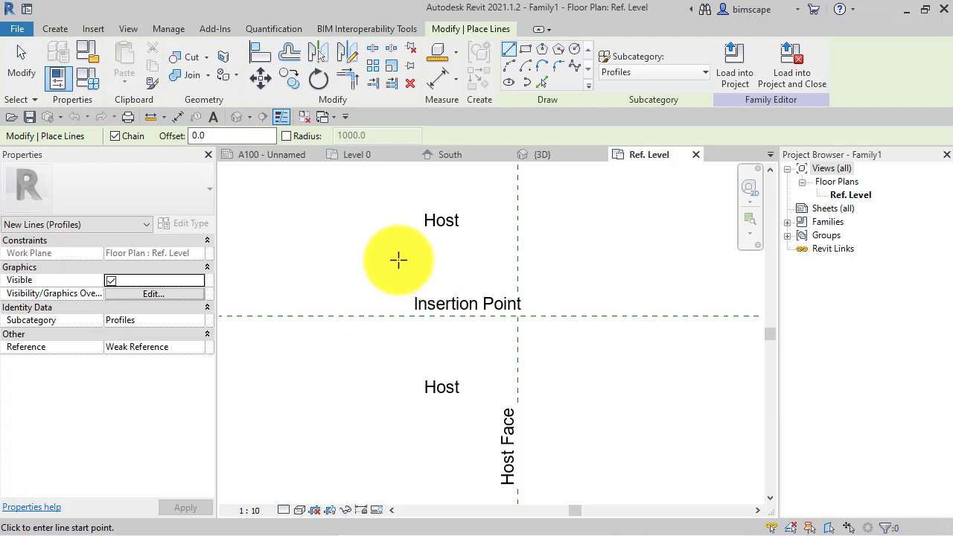
middle_click_drag(402, 289, 457, 314)
scroll(418, 295, "up", 1)
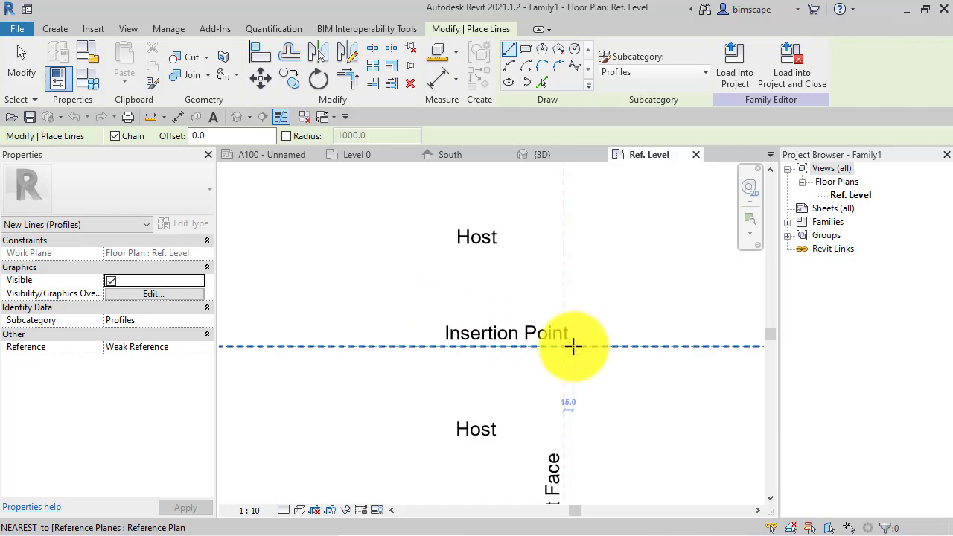
left_click(573, 345)
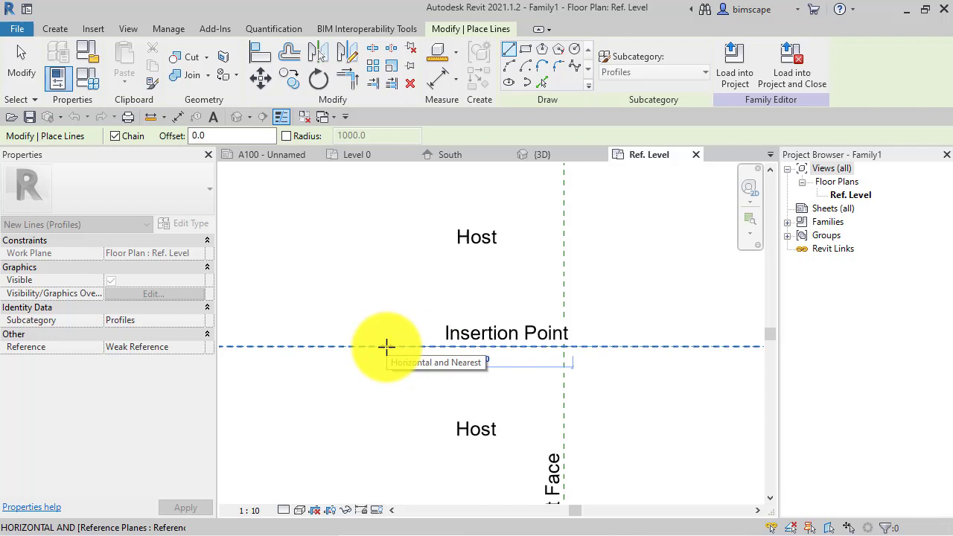
left_click(385, 345)
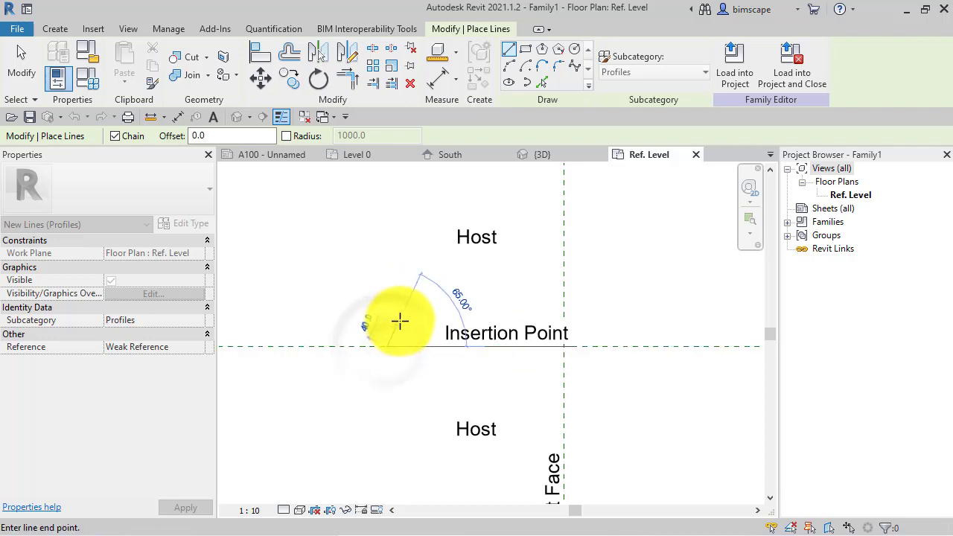
left_click(386, 309)
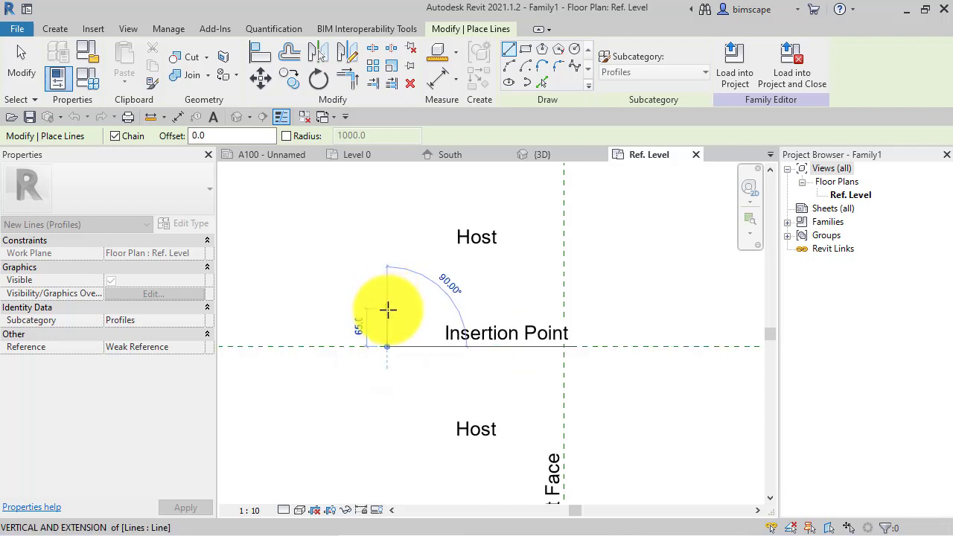
left_click(434, 276)
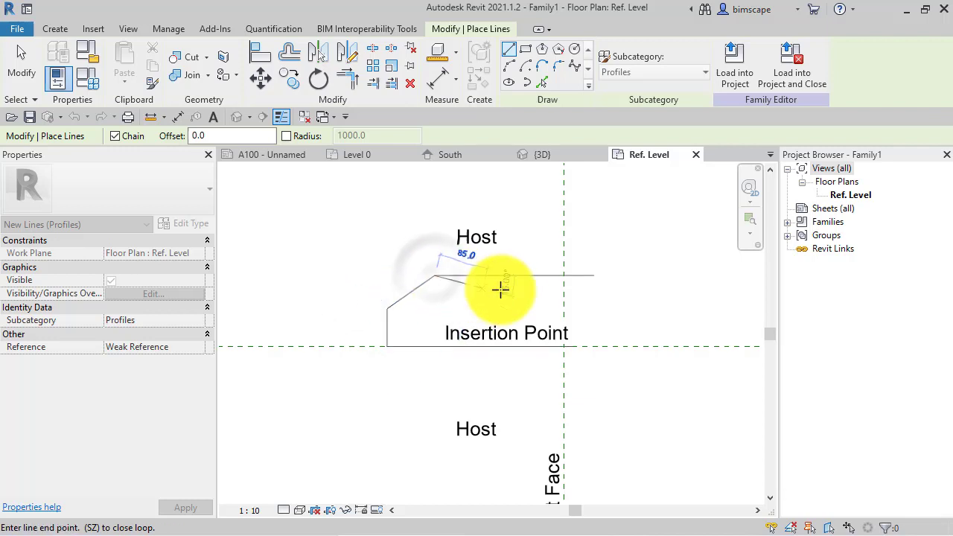
left_click(563, 311)
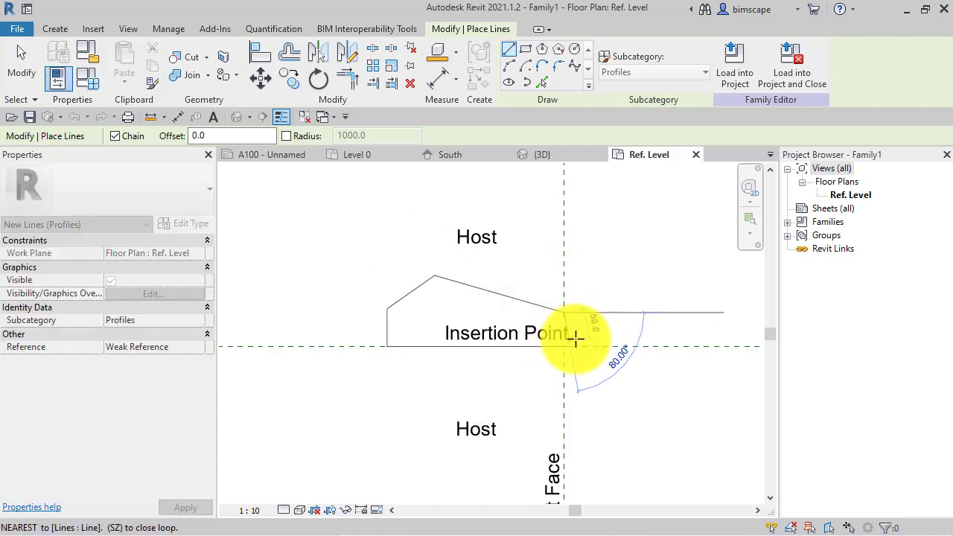
scroll(577, 329, "up", 4)
key("Escape")
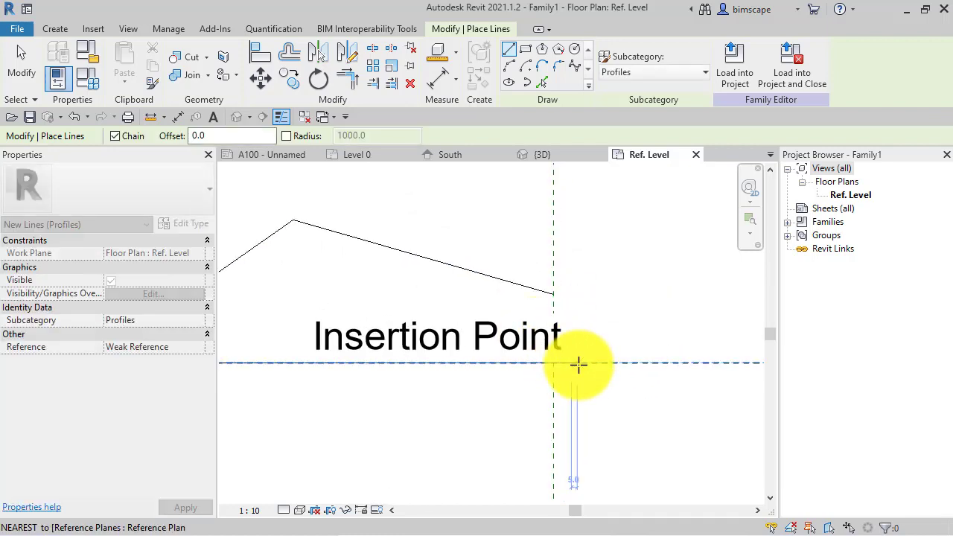
Add the right edge, close the corner with TR, and load the profile into the project.
left_click(579, 361)
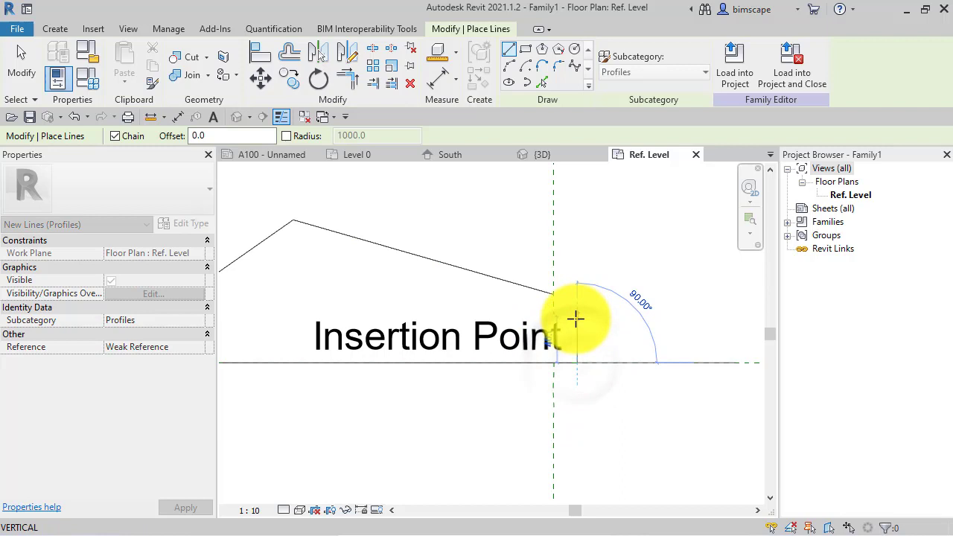
left_click(575, 319)
key("Escape")
key("Escape")
key("t")
key("r")
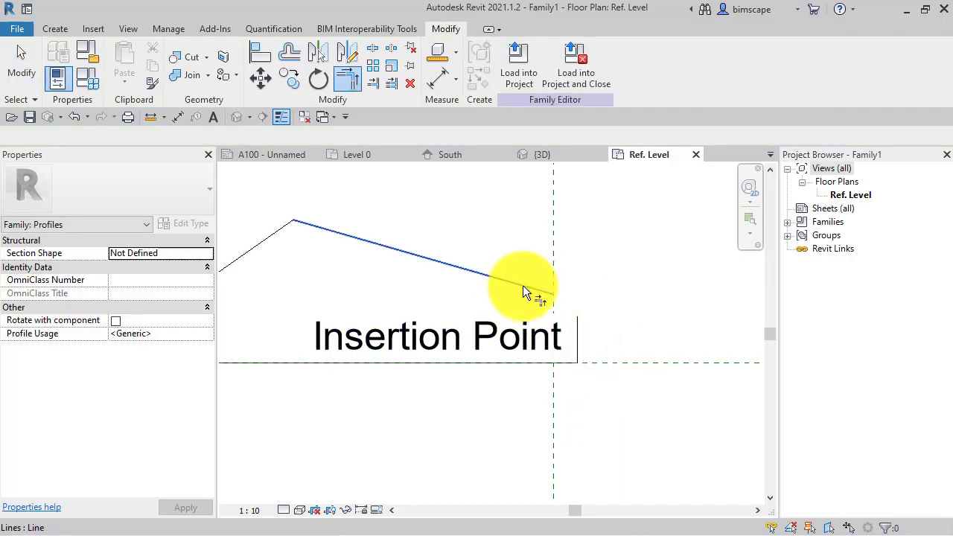
left_click(522, 285)
left_click(579, 325)
scroll(462, 320, "down", 2)
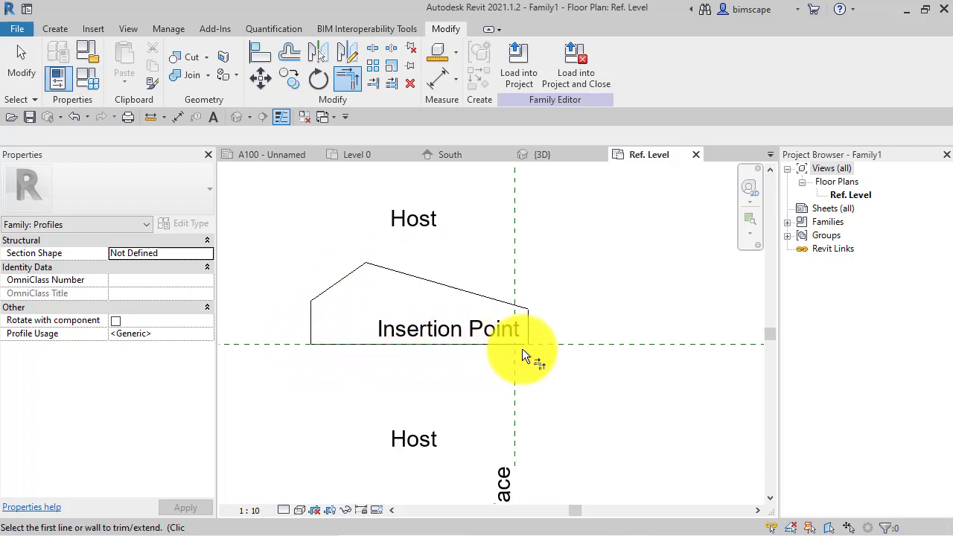
middle_click_drag(404, 382, 417, 391)
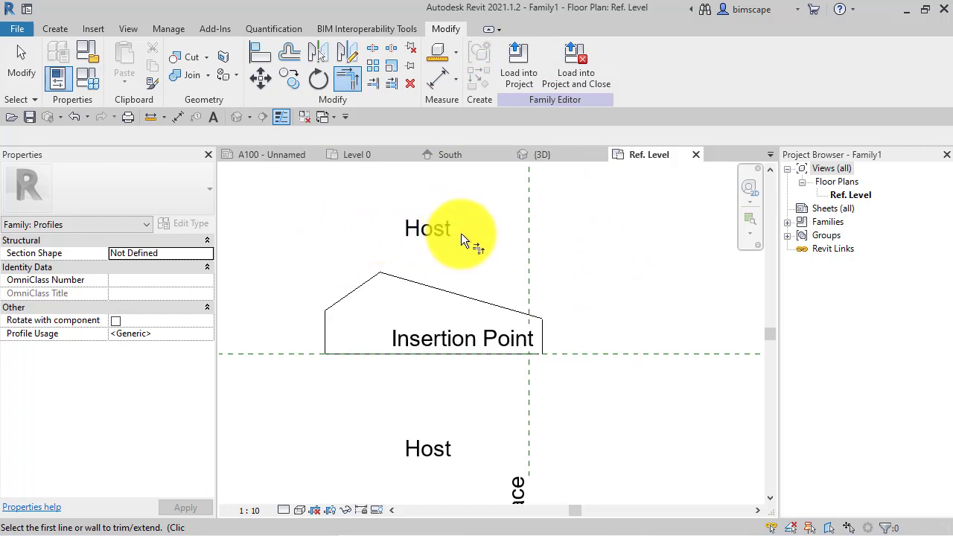
left_click(516, 63)
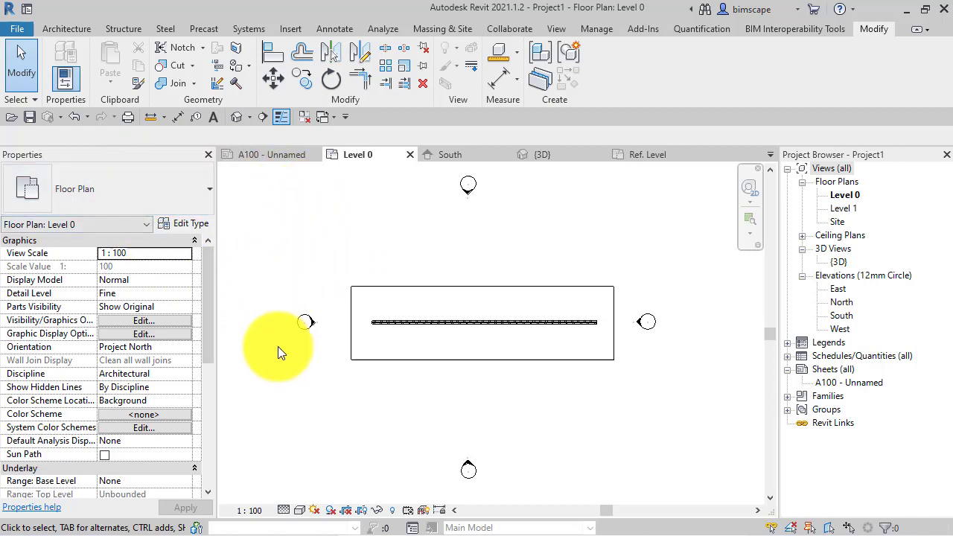
Open the {3D} view and start placing a Roof: Fascia of type Standard.
middle_click_drag(328, 408, 351, 402)
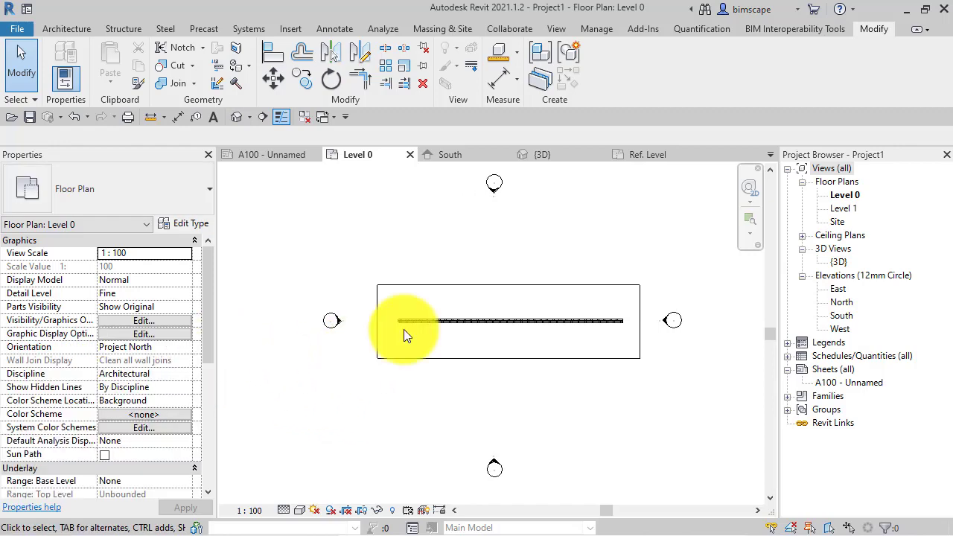
double_click(839, 262)
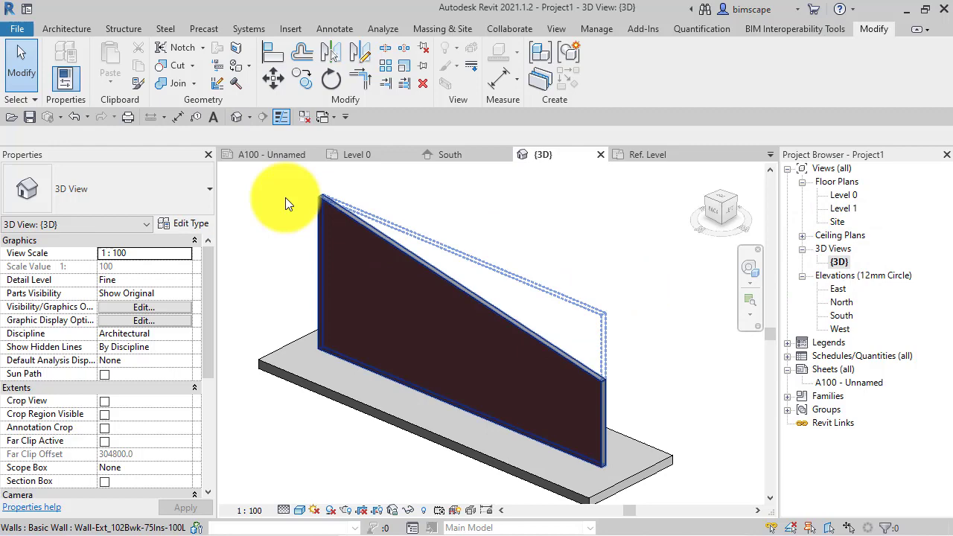
left_click(63, 30)
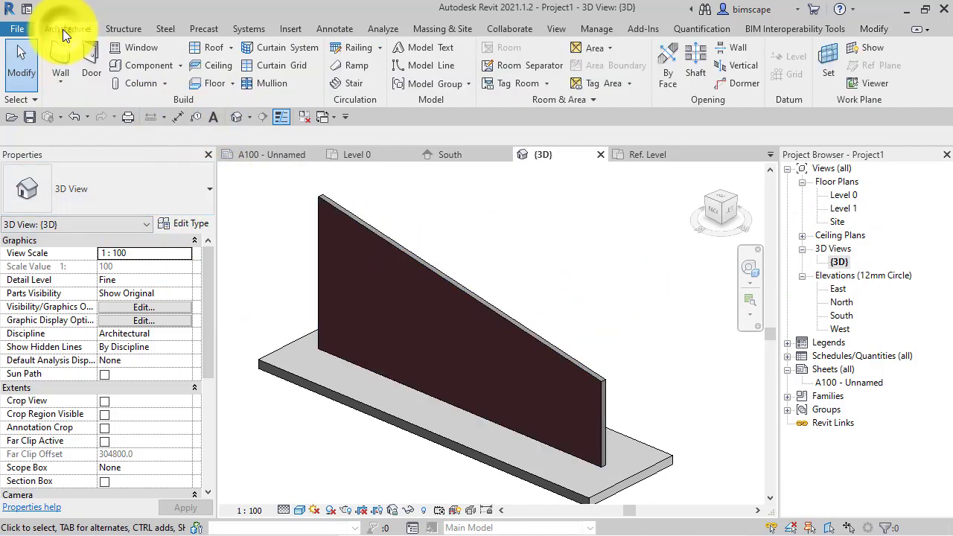
left_click(233, 53)
left_click(180, 199)
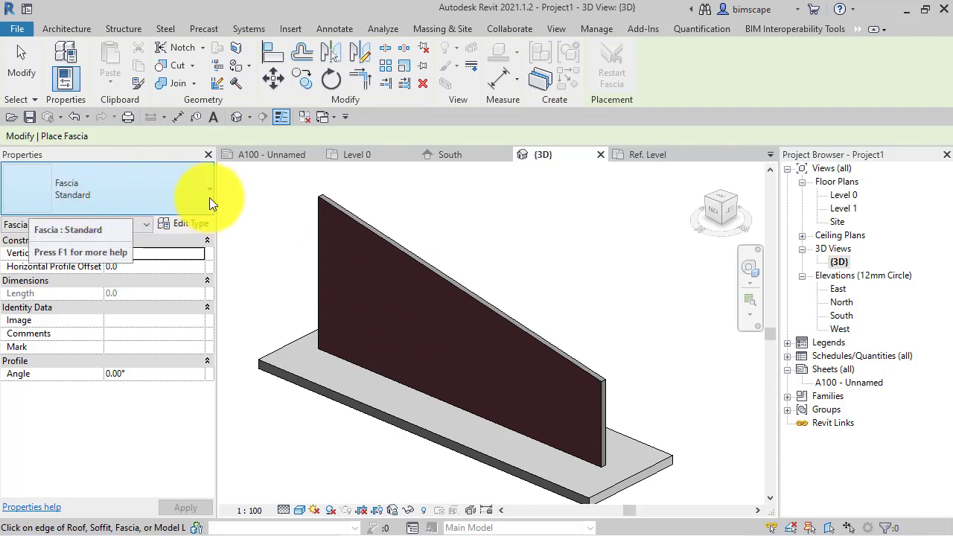
Duplicate the Standard fascia as 'Capping' and set its Profile to Family1 : Family1.
left_click(193, 225)
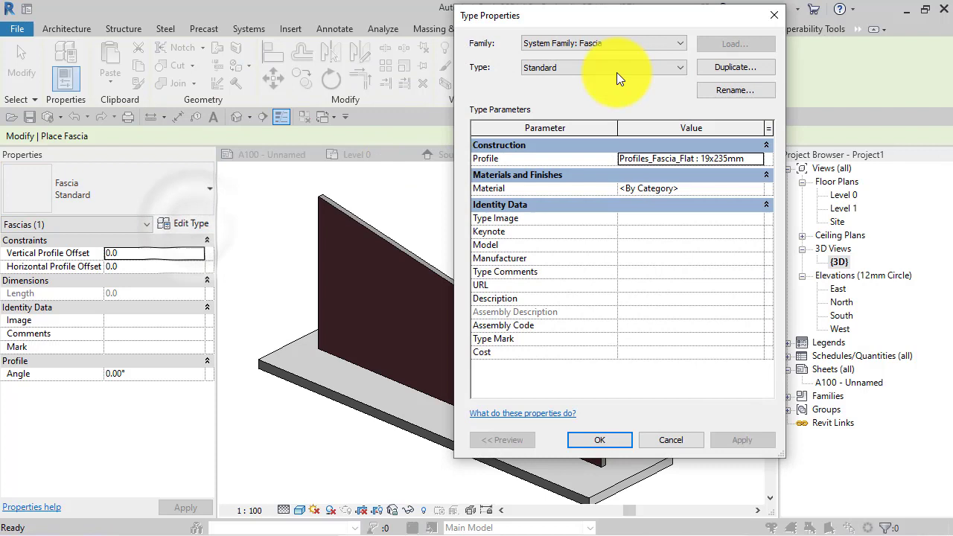
left_click(728, 72)
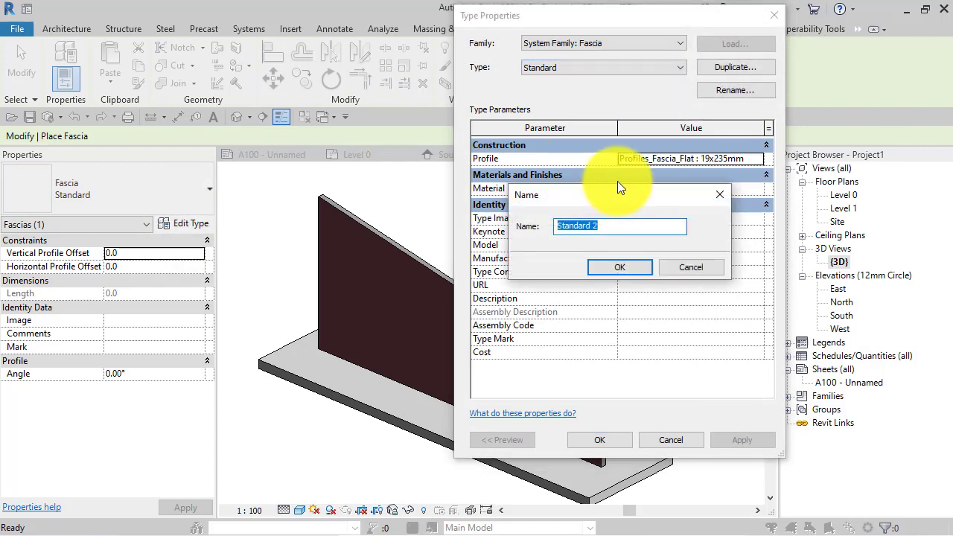
key("BackSpace")
type("Capping")
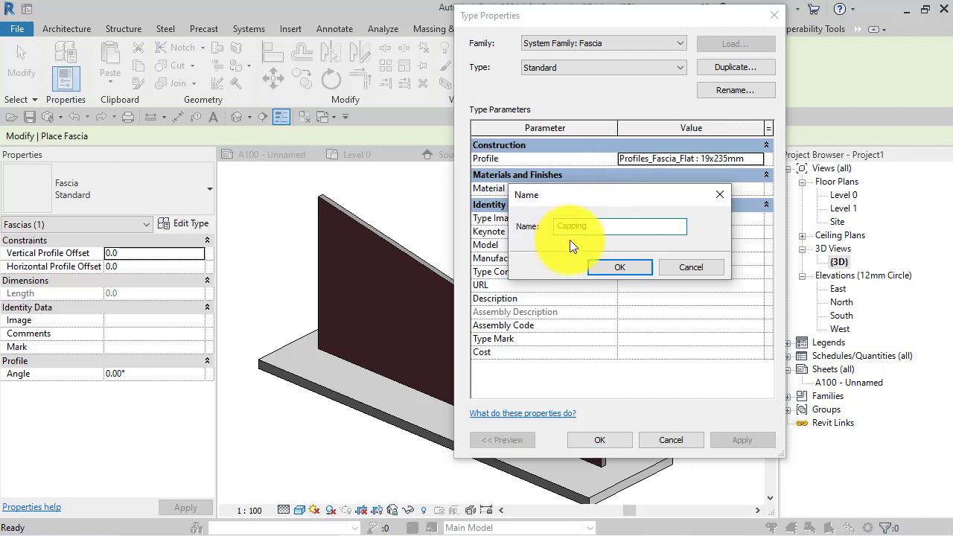
left_click(644, 268)
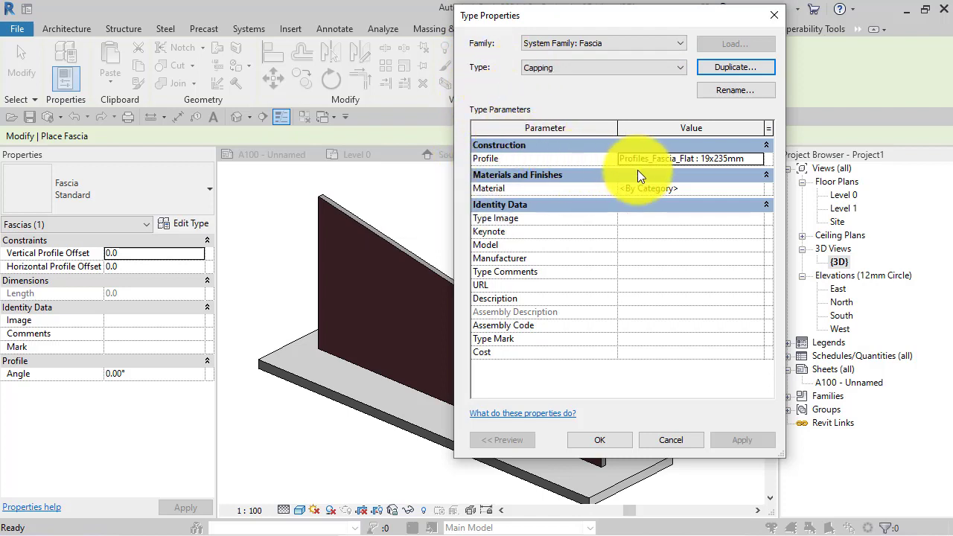
left_click(755, 158)
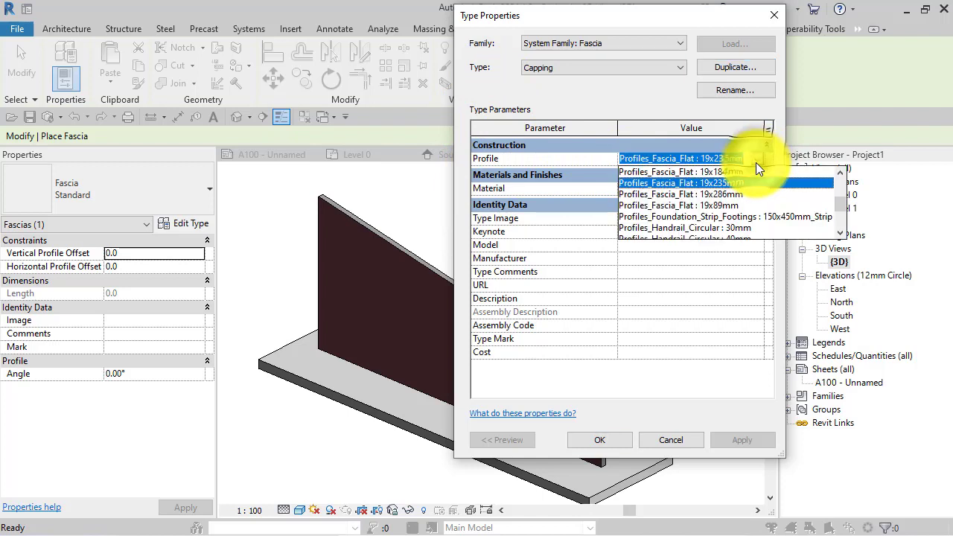
scroll(841, 204, "up", 3)
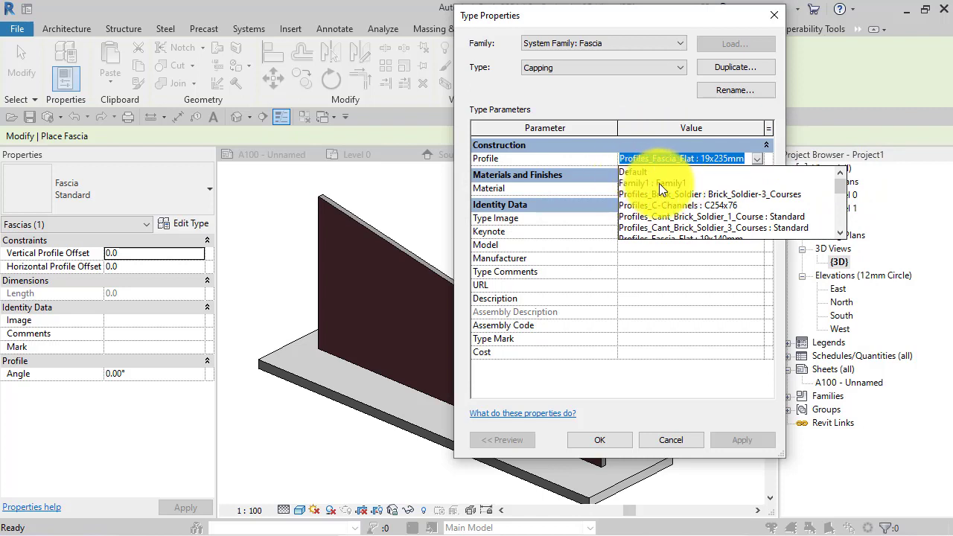
left_click(674, 183)
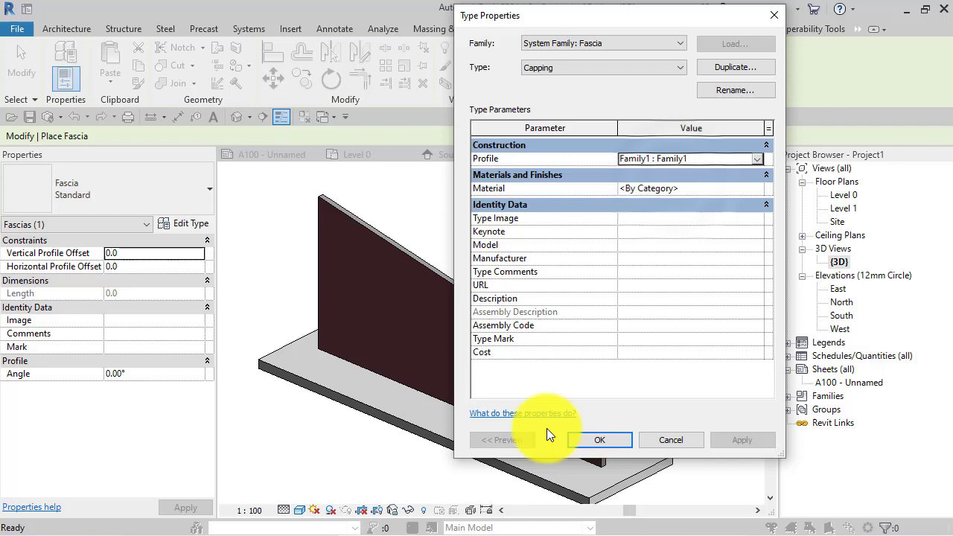
Apply the Capping type and place the fascia along the wall's sloped top edge.
left_click(599, 440)
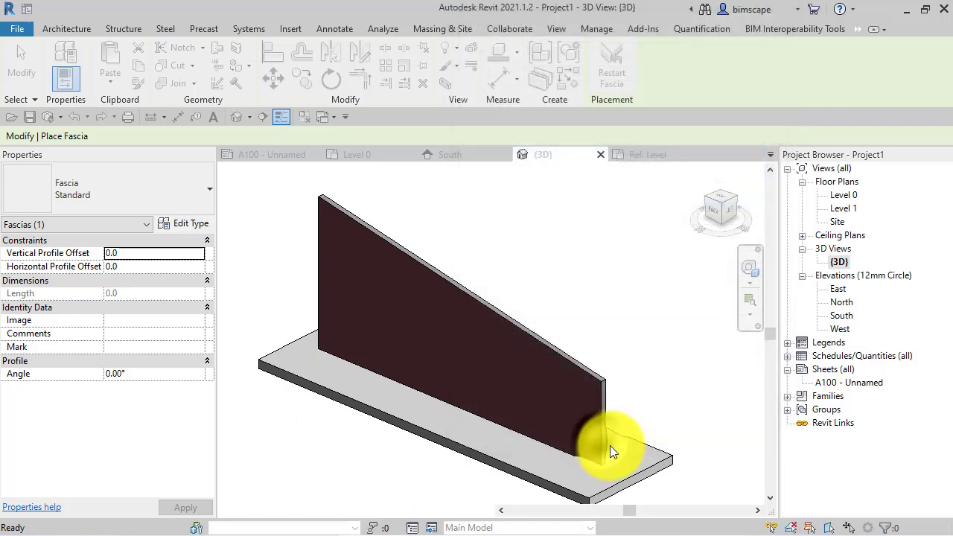
left_click(588, 392)
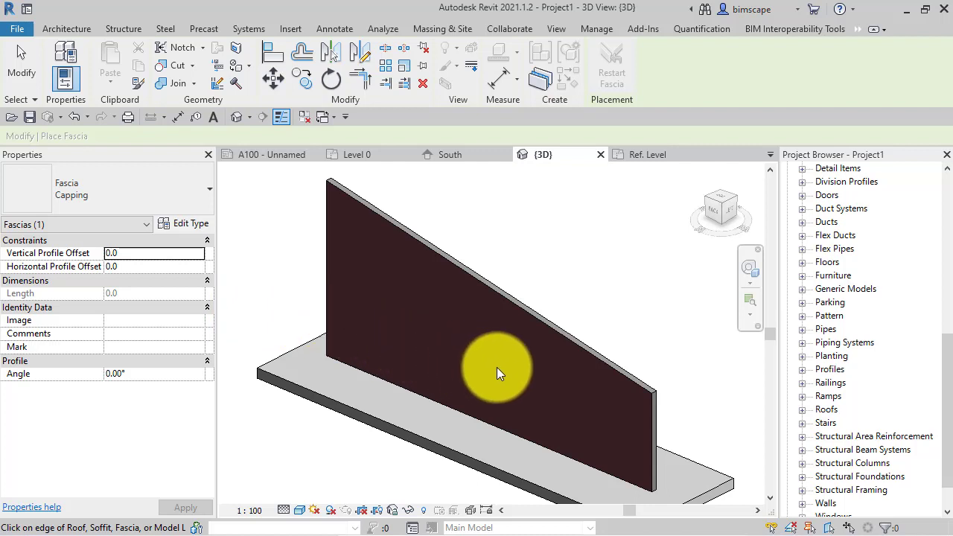
left_click(602, 362)
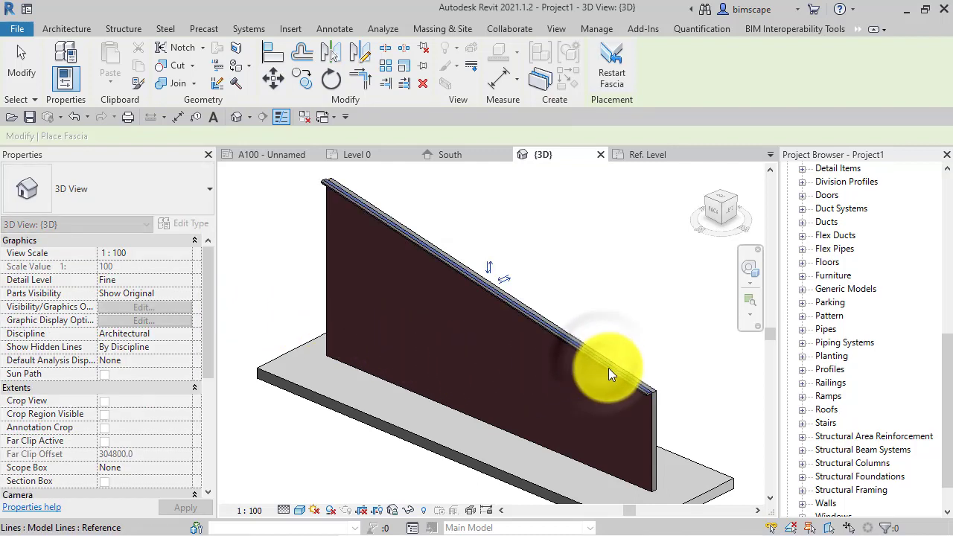
key("Escape")
key("Escape")
Orbit and zoom around the fascia end to inspect the cap, then select the fascia.
scroll(692, 398, "up", 5)
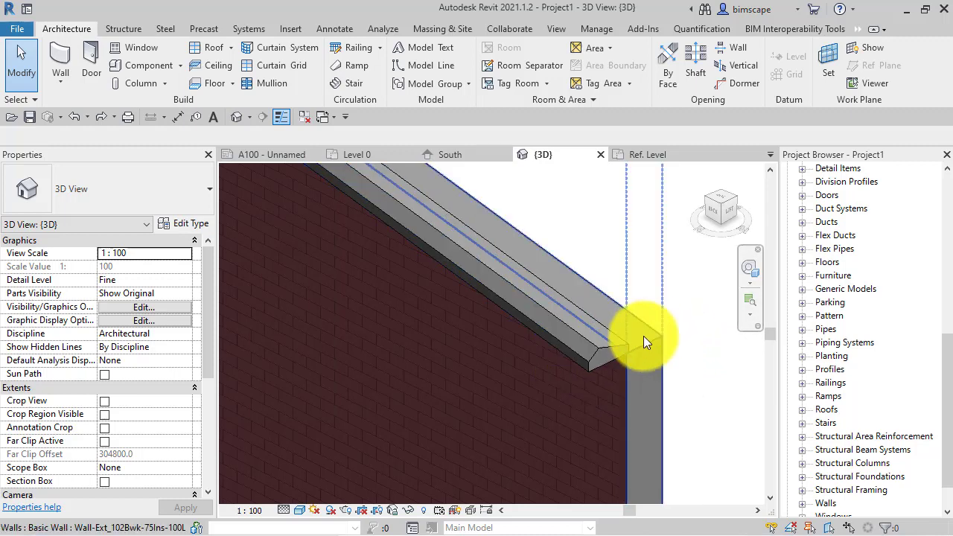
scroll(686, 361, "up", 2)
scroll(677, 353, "down", 1)
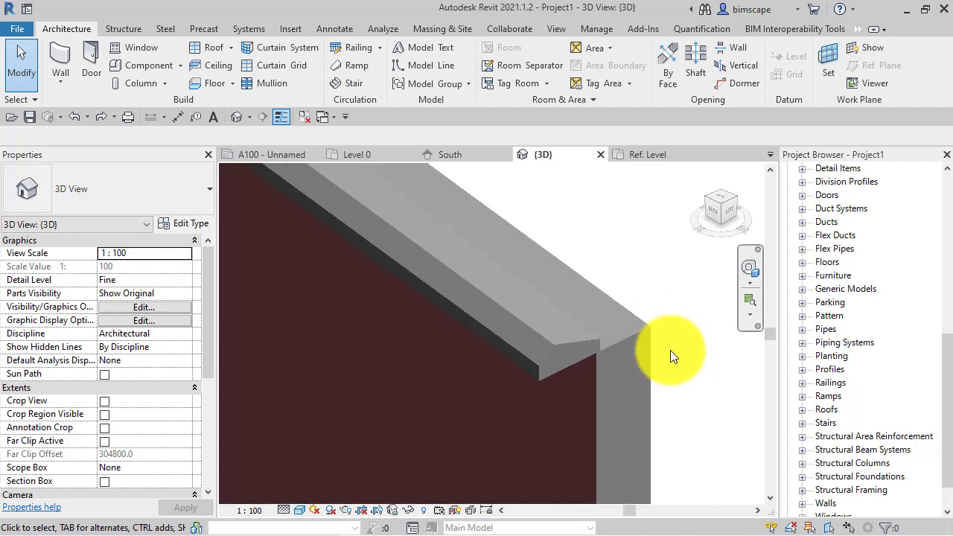
middle_click_drag(632, 334, 686, 395, "shift")
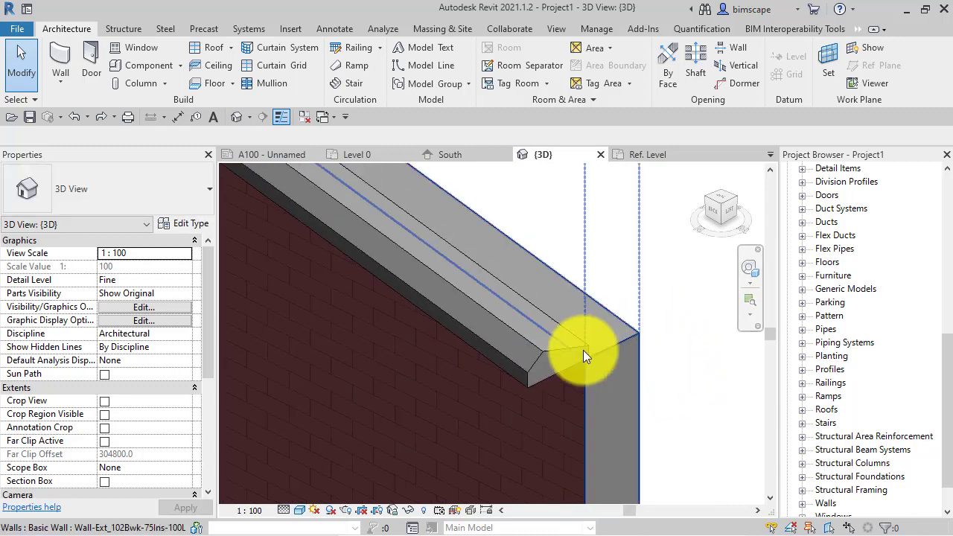
mouse_move(587, 362)
middle_mouse_down("shift")
mouse_move(580, 354)
mouse_move(595, 354)
mouse_move(585, 357)
middle_mouse_up("shift")
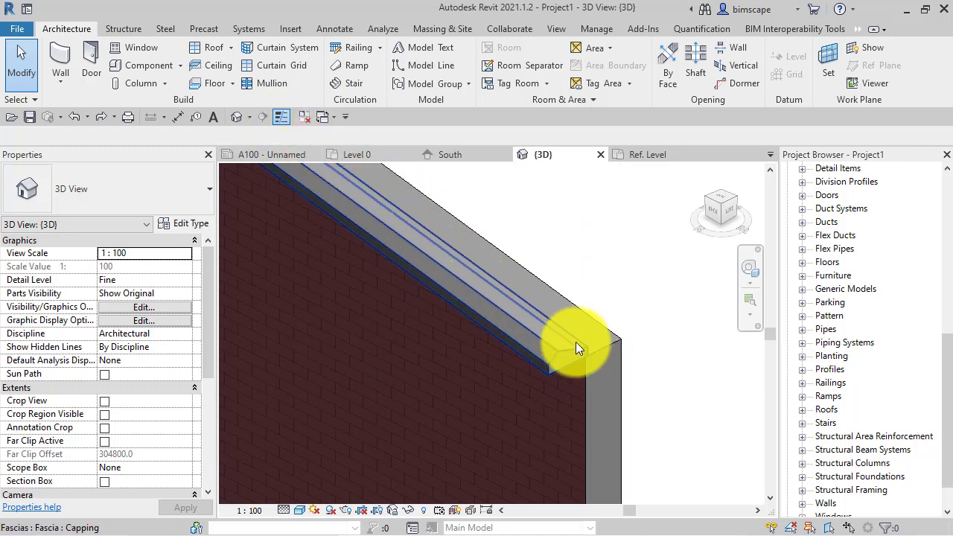
middle_click_drag(575, 341, 617, 364, "shift")
scroll(524, 342, "up", 3)
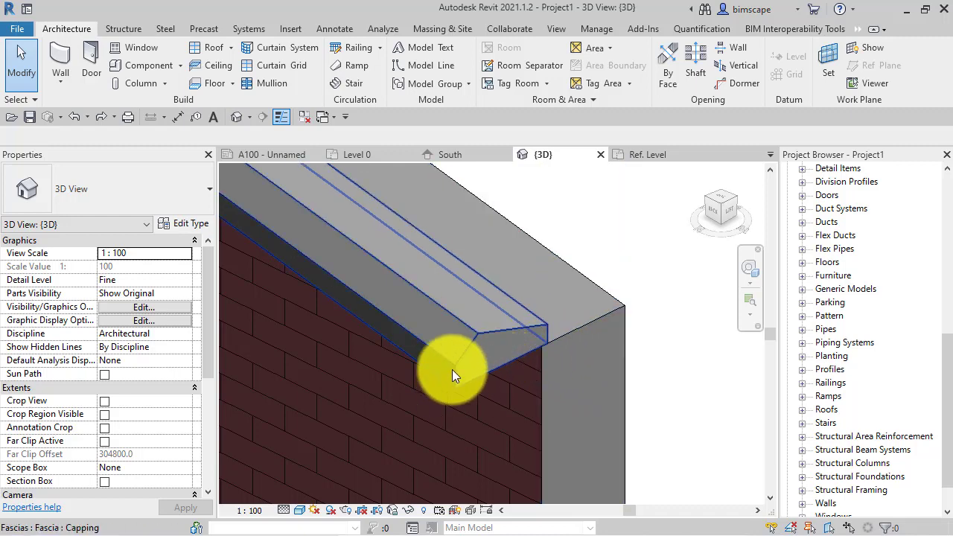
middle_click_drag(521, 321, 617, 370, "shift")
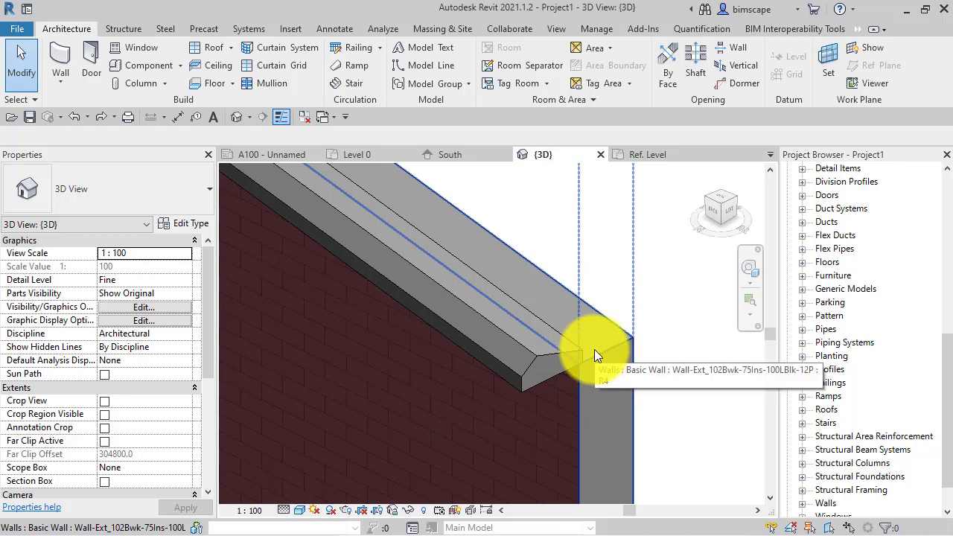
scroll(604, 362, "down", 1)
mouse_move(604, 363)
middle_mouse_down()
mouse_move(661, 434)
mouse_move(653, 418)
middle_mouse_up()
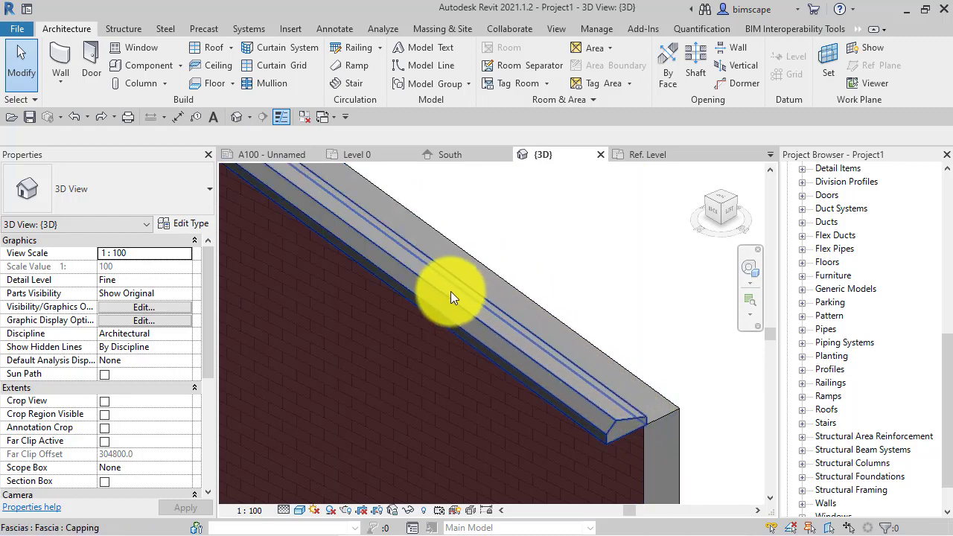
scroll(614, 346, "down", 2)
scroll(609, 351, "down", 3)
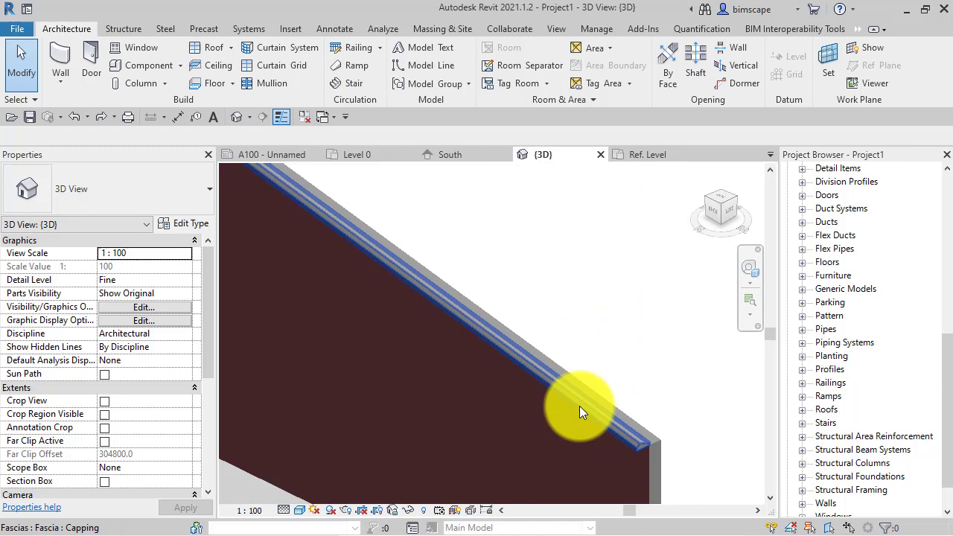
scroll(640, 425, "down", 4)
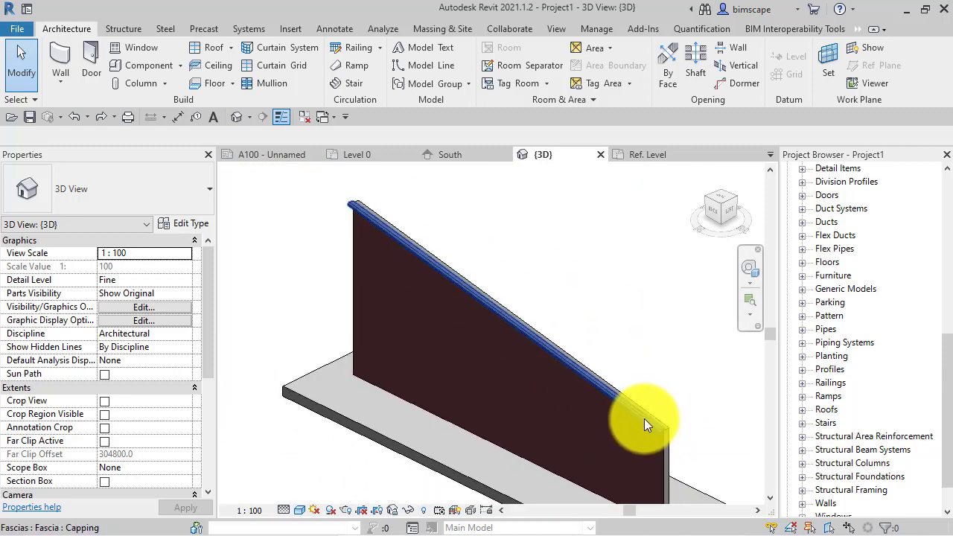
left_click(644, 418)
Delete the first fascia and check the existing model line at the wall corner.
key("Escape")
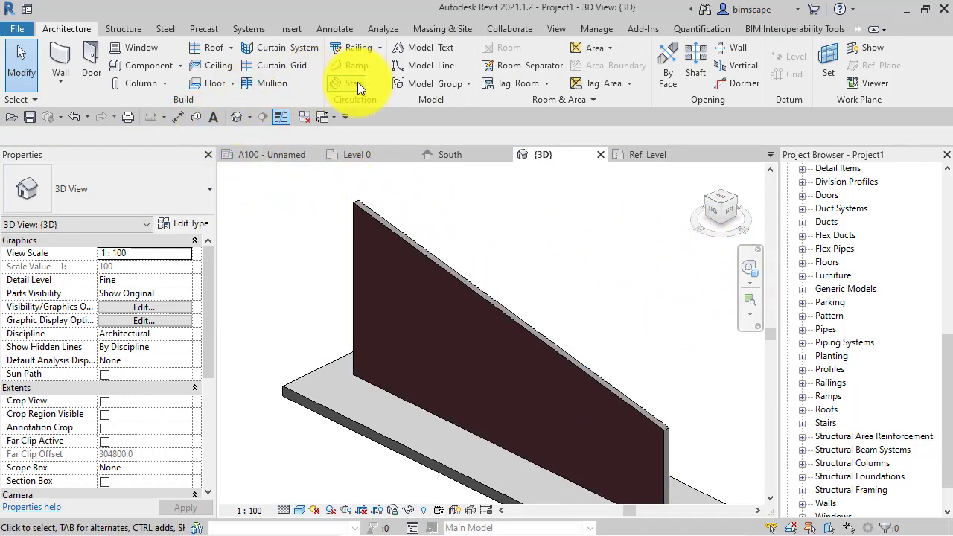
left_click(428, 65)
scroll(336, 245, "up", 5)
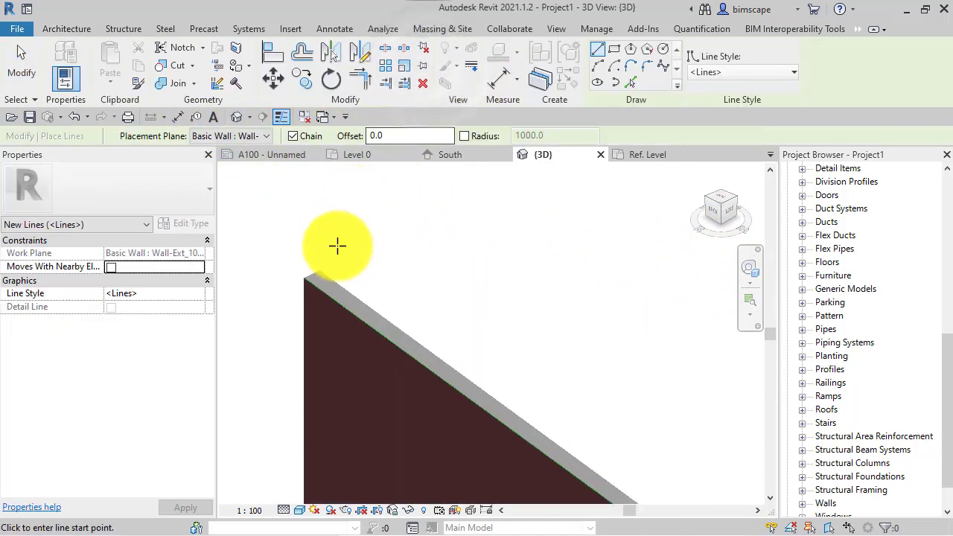
key("Escape")
key("Escape")
middle_click_drag(312, 287, 318, 302, "shift")
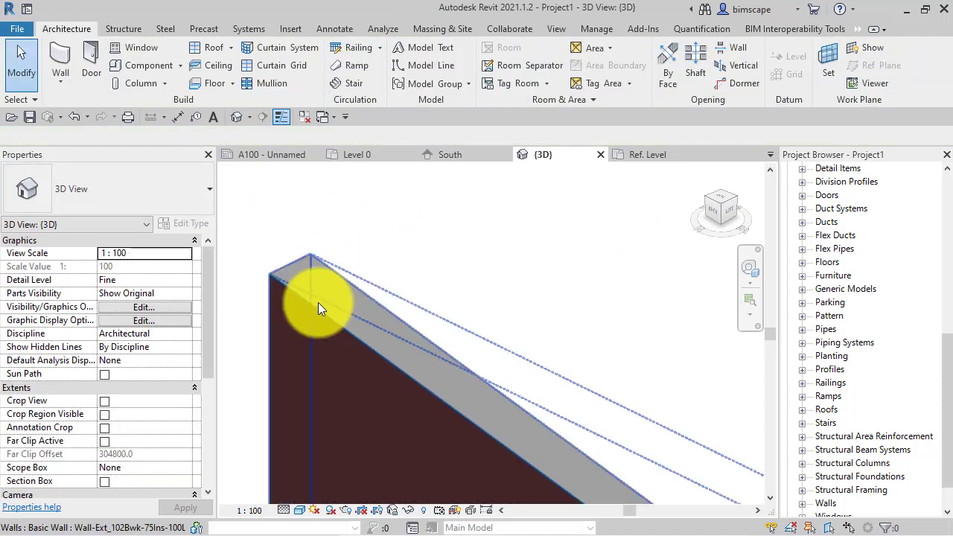
left_click(318, 309)
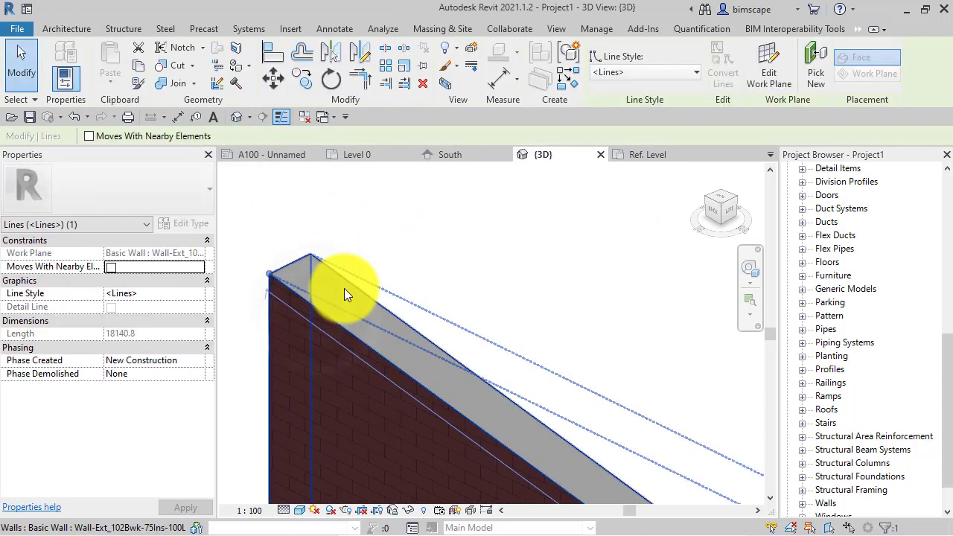
key("Escape")
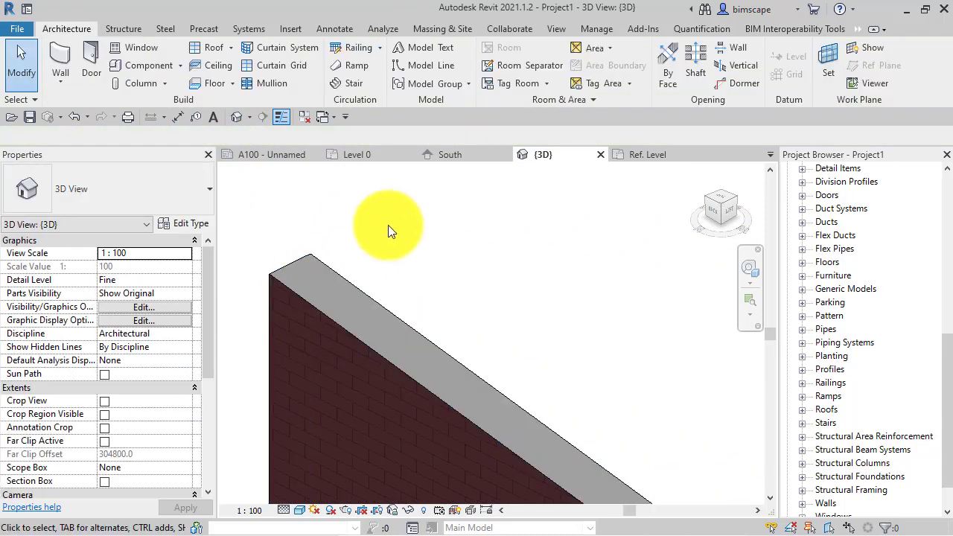
Draw a new model line from the wall's end point to its top corner.
left_click(430, 65)
left_click(267, 276)
scroll(329, 347, "up", 5)
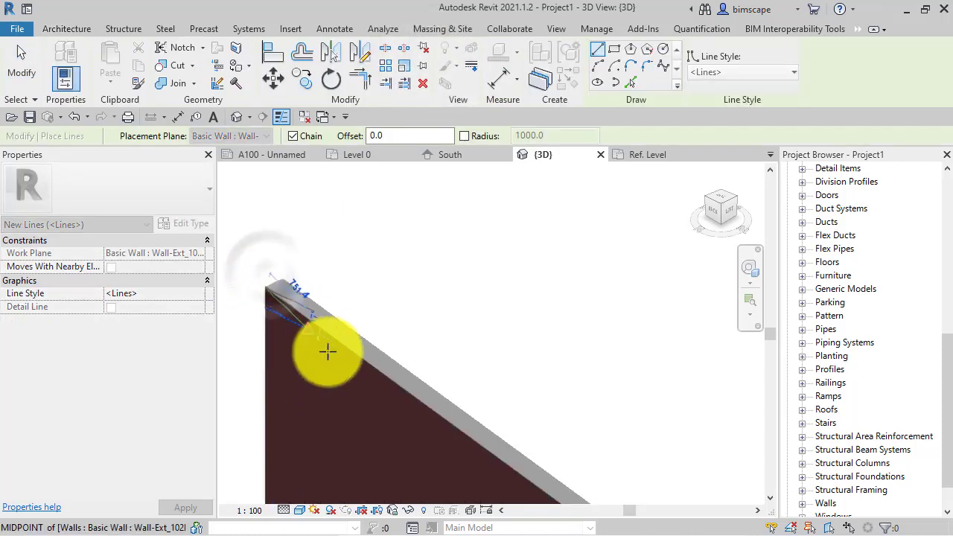
scroll(514, 416, "down", 5)
scroll(585, 409, "up", 6)
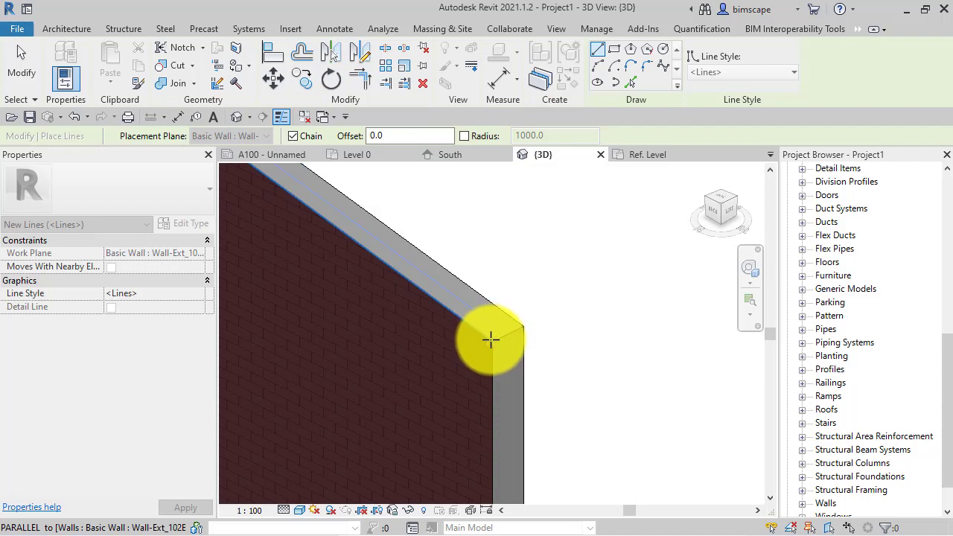
left_click(491, 338)
scroll(545, 360, "down", 6)
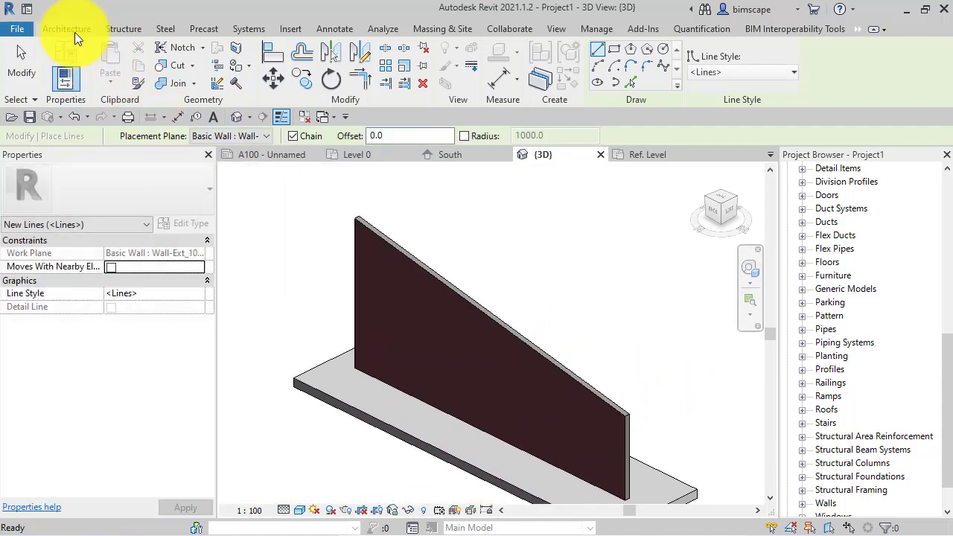
Place a Capping-type fascia along the new model line on the wall's sloped top.
left_click(71, 29)
left_click(231, 48)
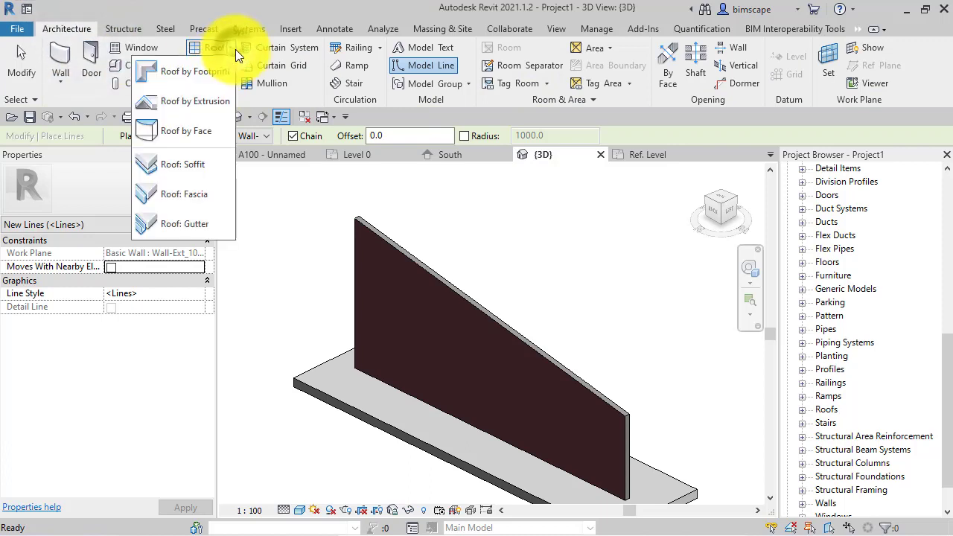
left_click(187, 195)
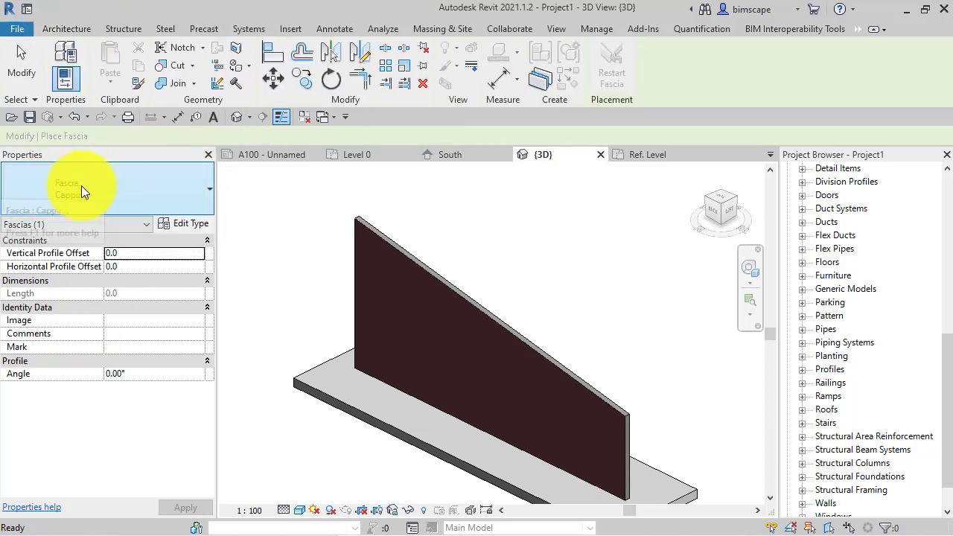
left_click(203, 187)
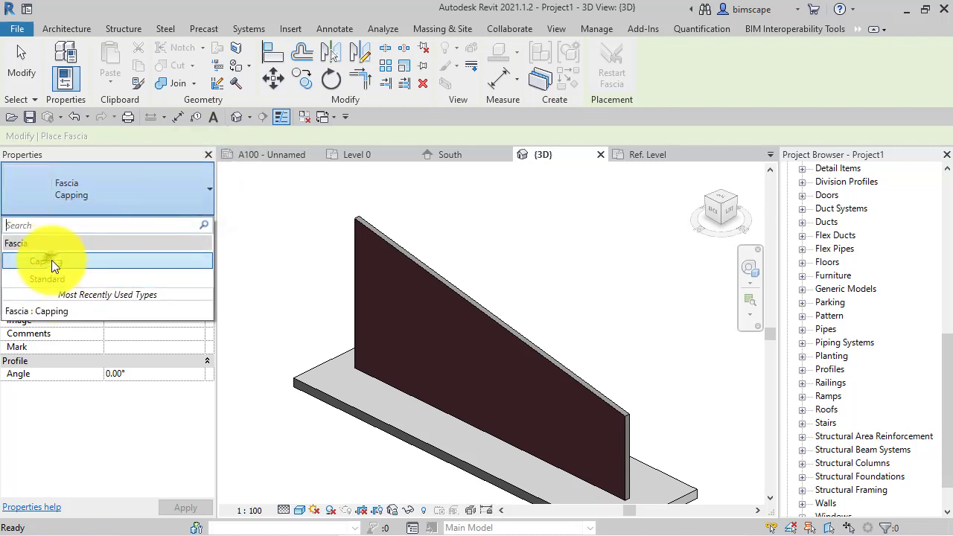
left_click(51, 261)
scroll(439, 255, "up", 1)
scroll(493, 353, "up", 3)
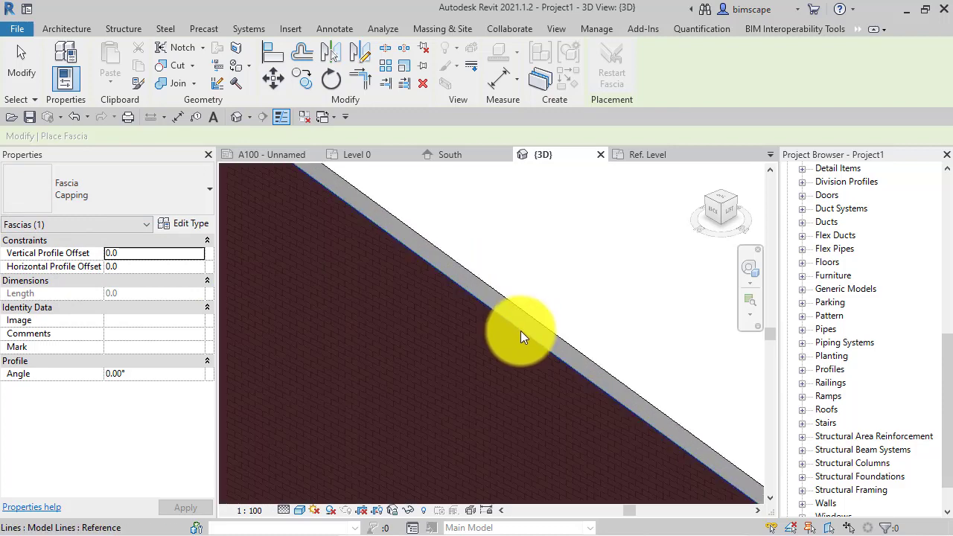
left_click(526, 340)
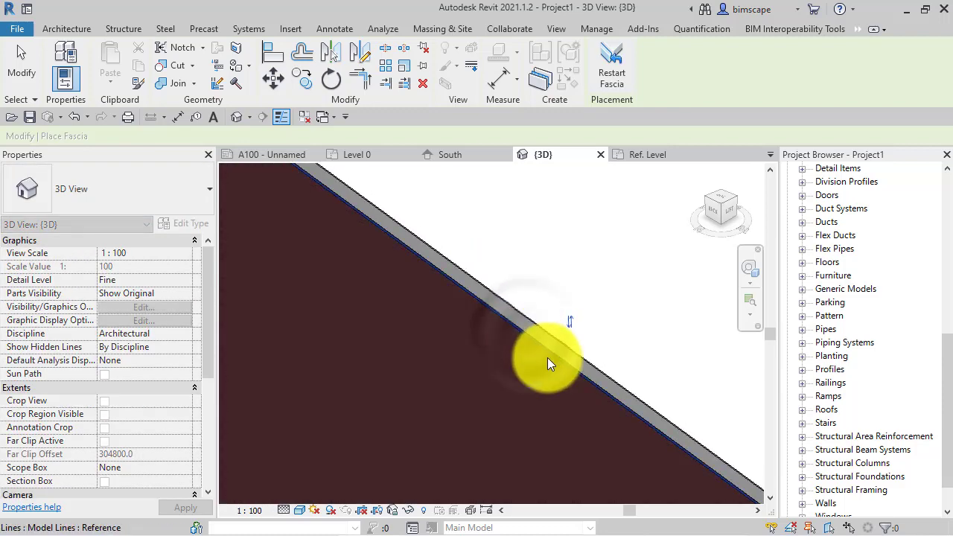
mouse_move(549, 361)
middle_mouse_down()
mouse_move(701, 457)
mouse_move(561, 352)
middle_mouse_up()
scroll(613, 364, "up", 3)
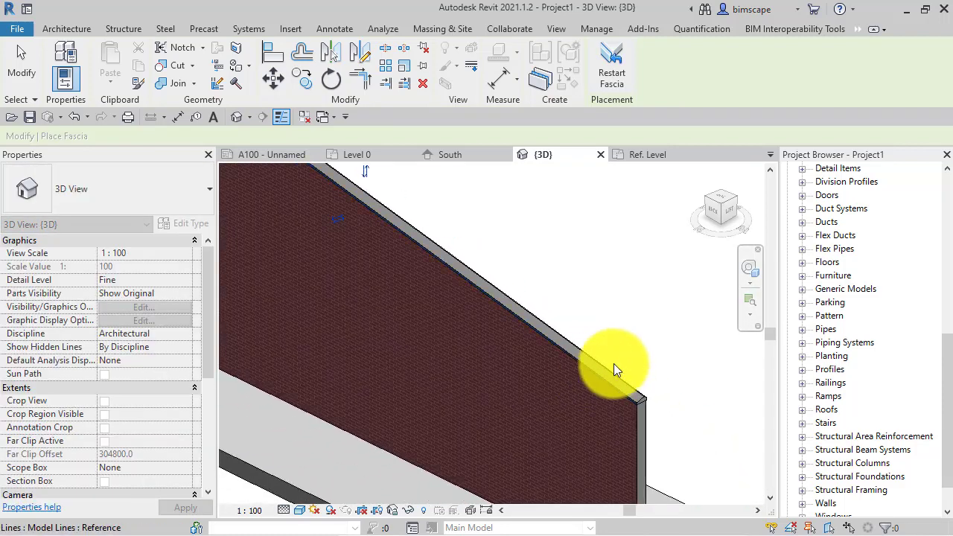
key("Escape")
key("Escape")
scroll(614, 447, "up", 4)
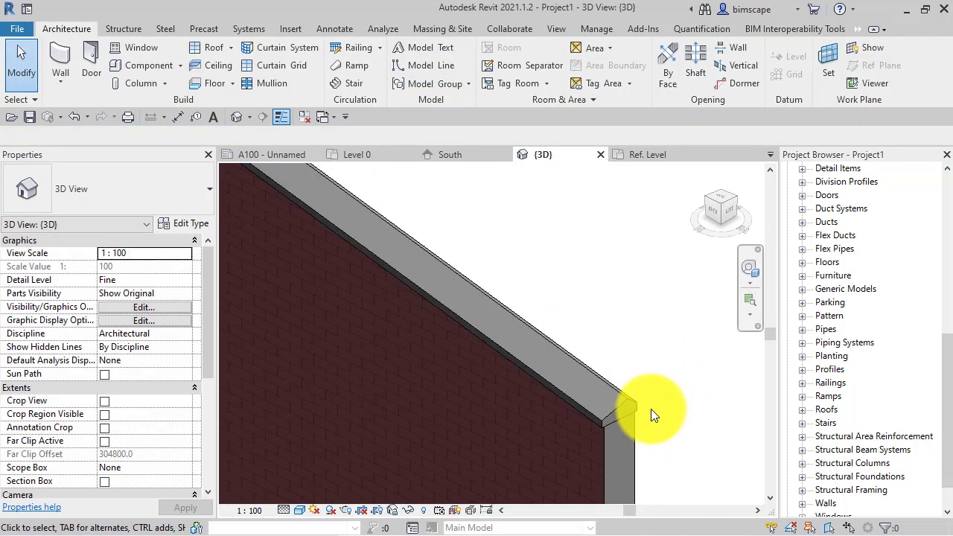